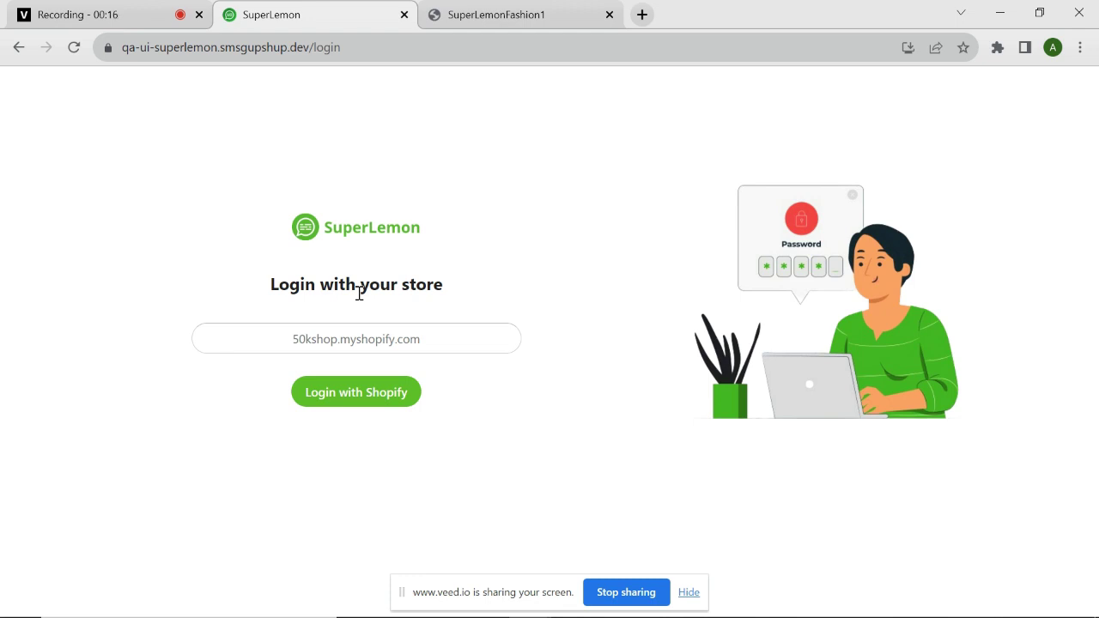
- Log in with the Shopify store SuperLemonFashion6
click(365, 341)
text(SuperLemonFashion)
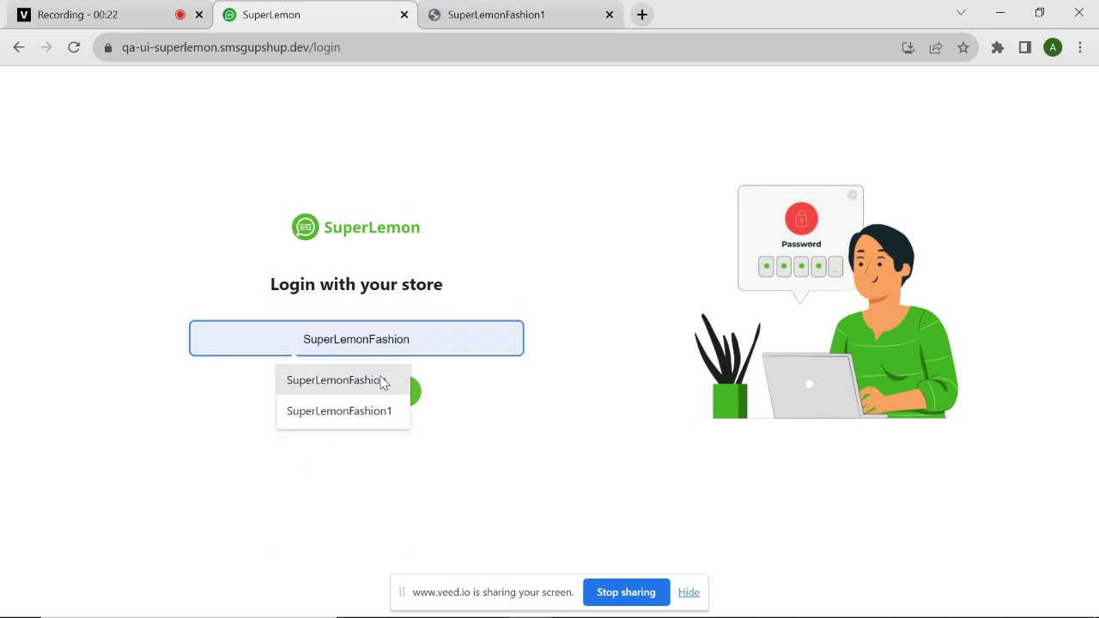
click(383, 383)
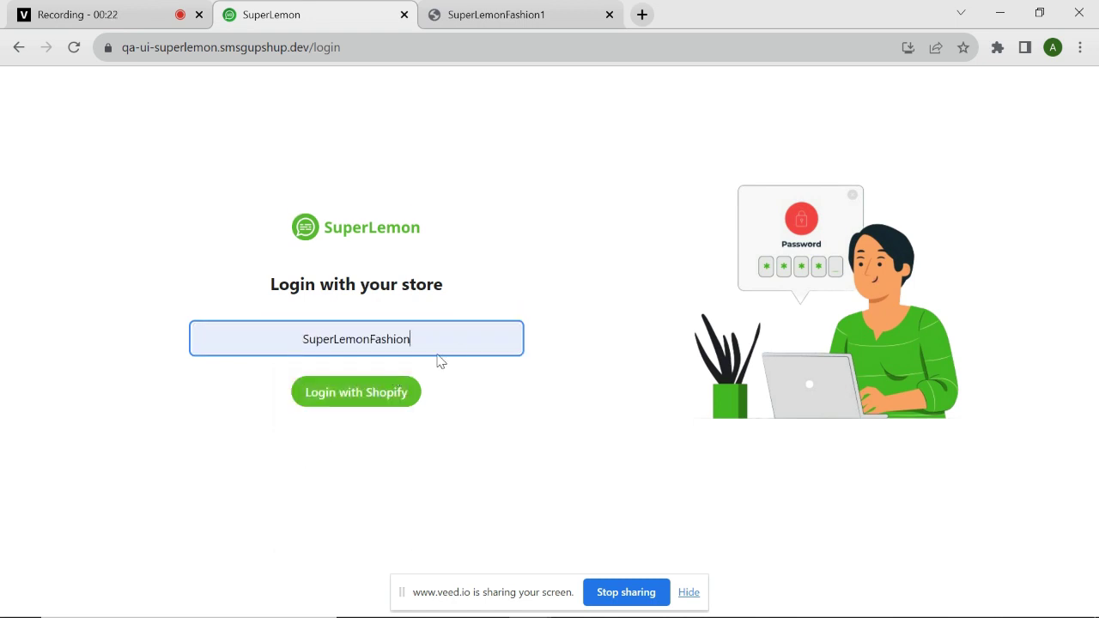
text(6)
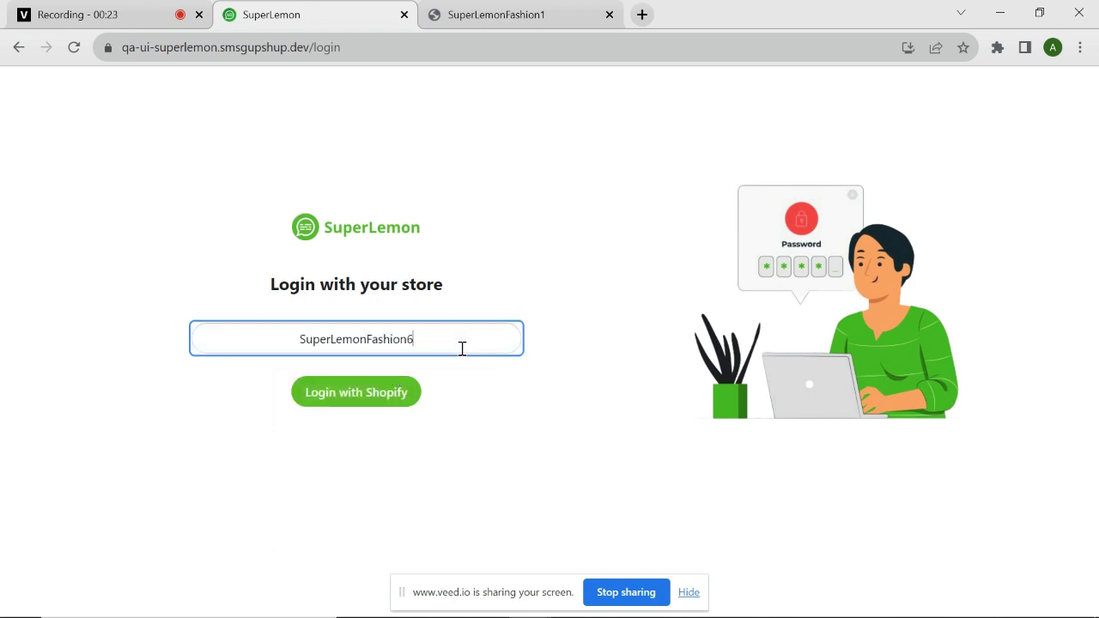
click(381, 393)
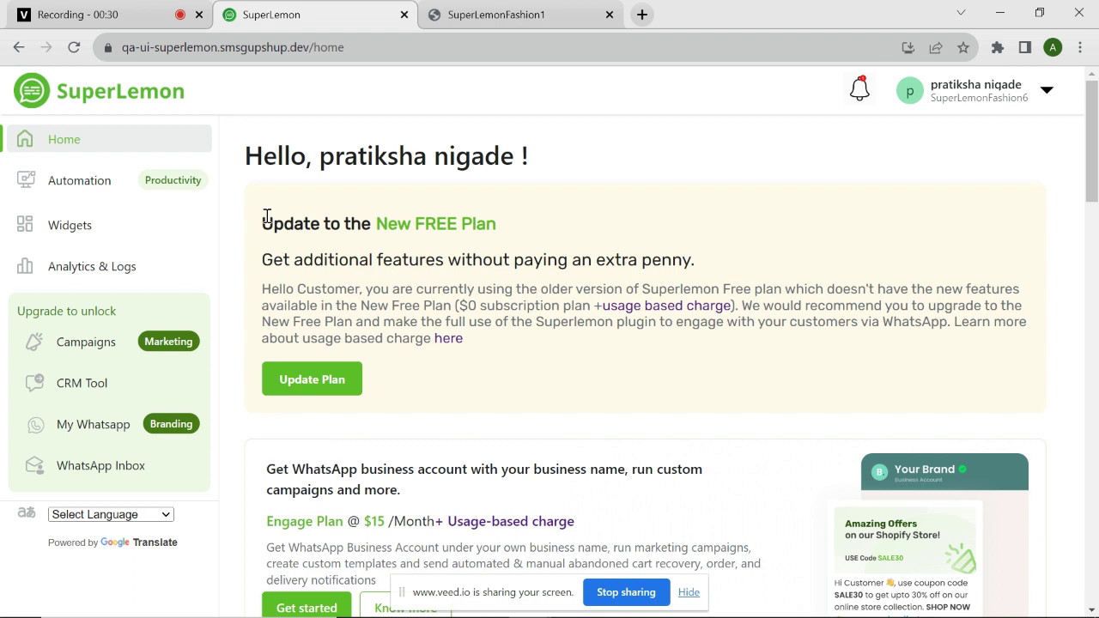
- Create the WhatsApp chat widget by submitting the agent's name, country code 1 and the personal phone number
click(92, 234)
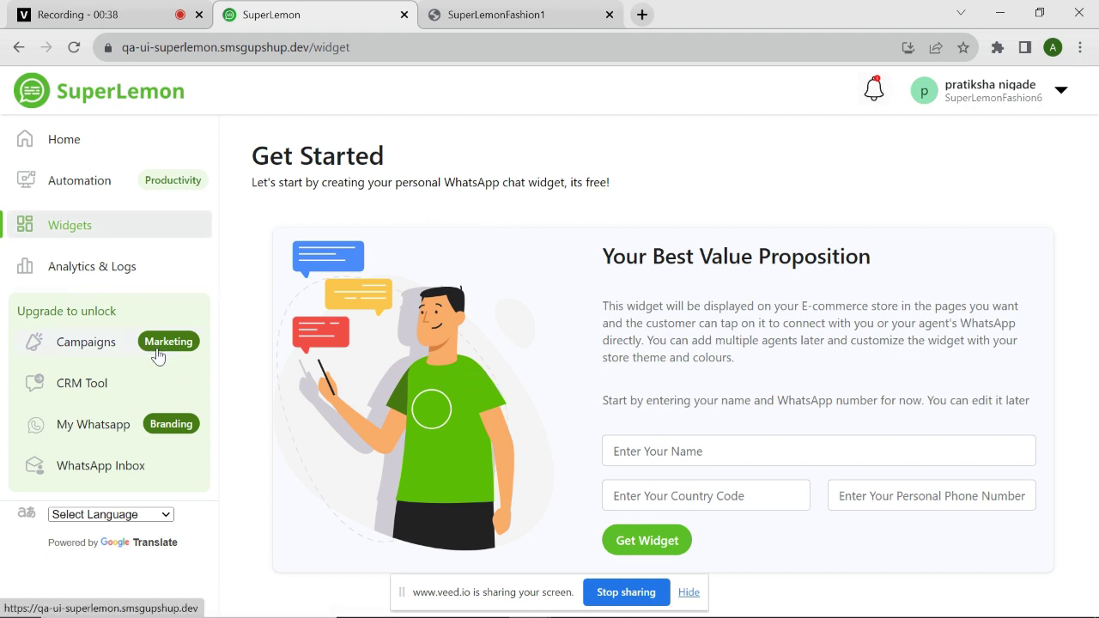
click(702, 459)
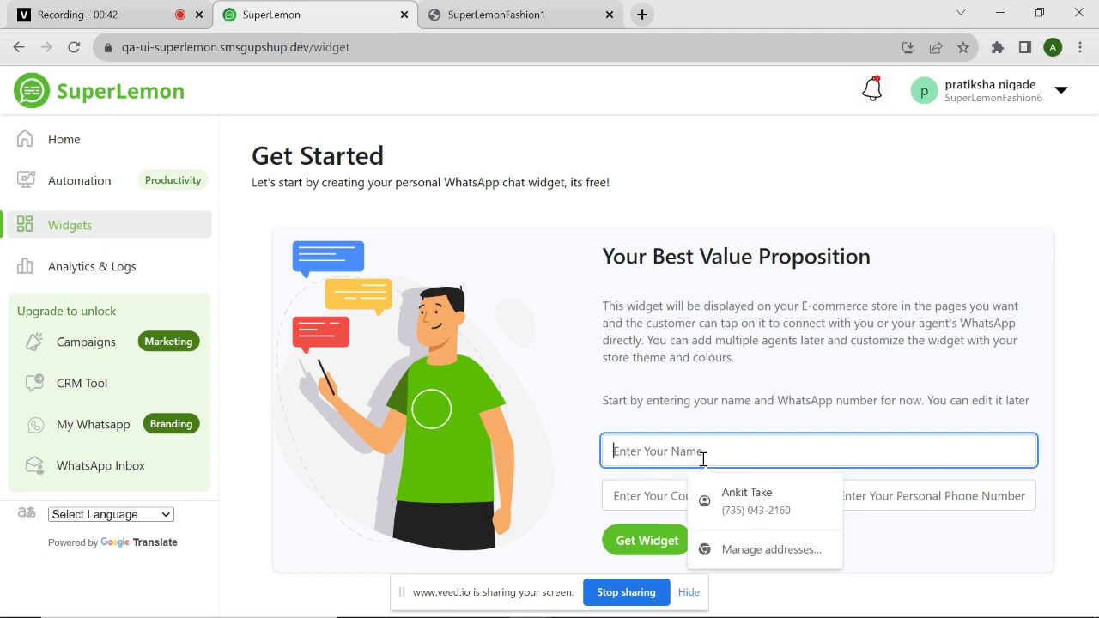
text(L)
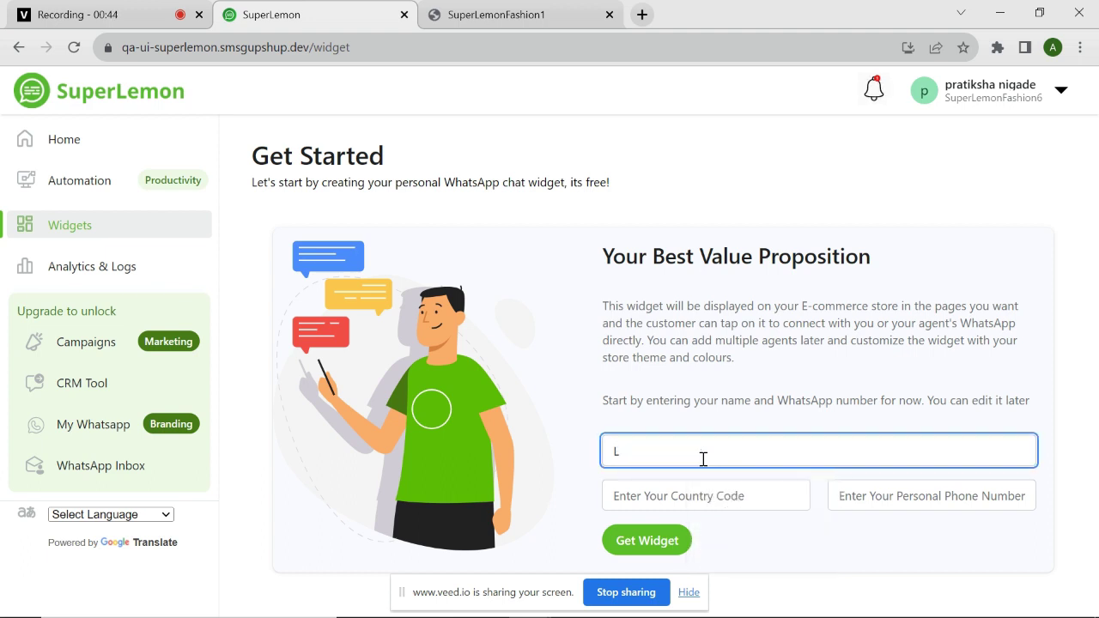
text(arry)
click(719, 495)
text(1)
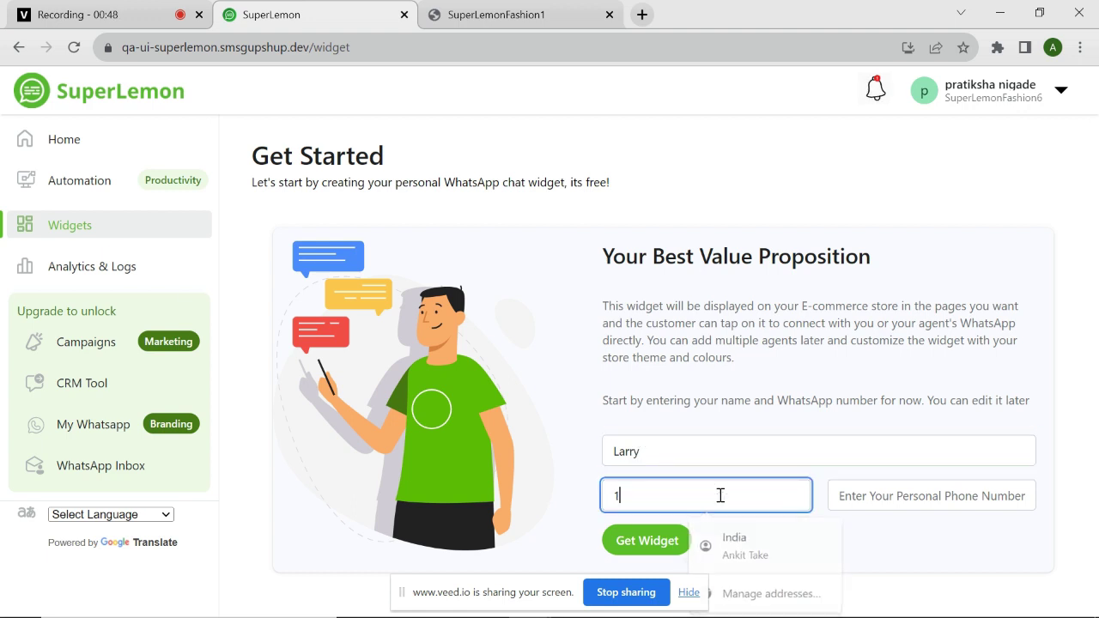
click(894, 508)
text(9)
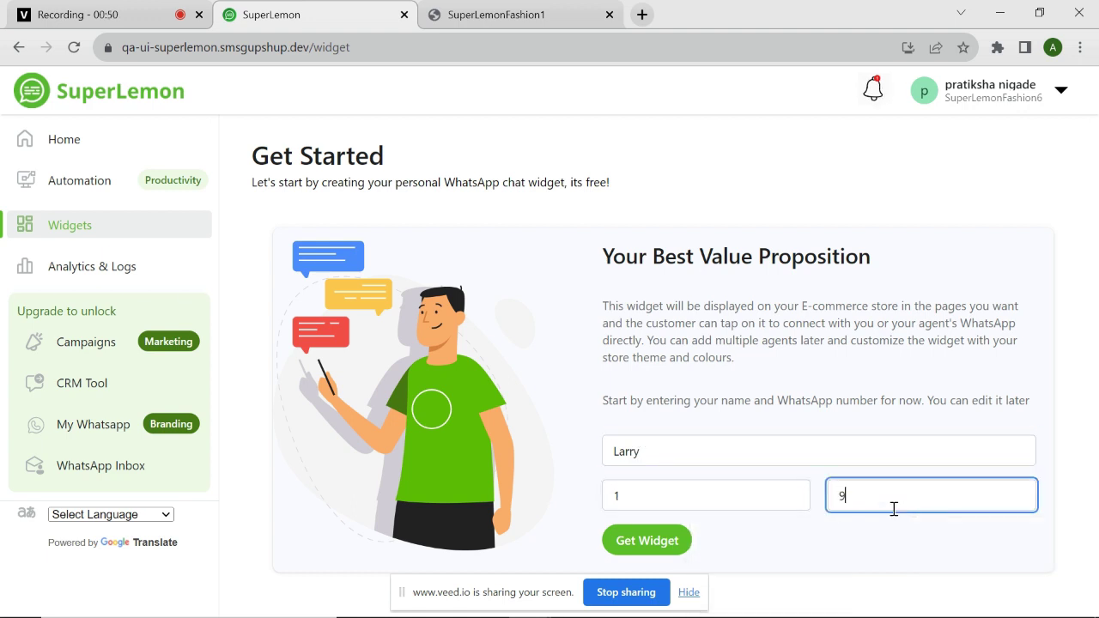
text(999999999)
click(664, 543)
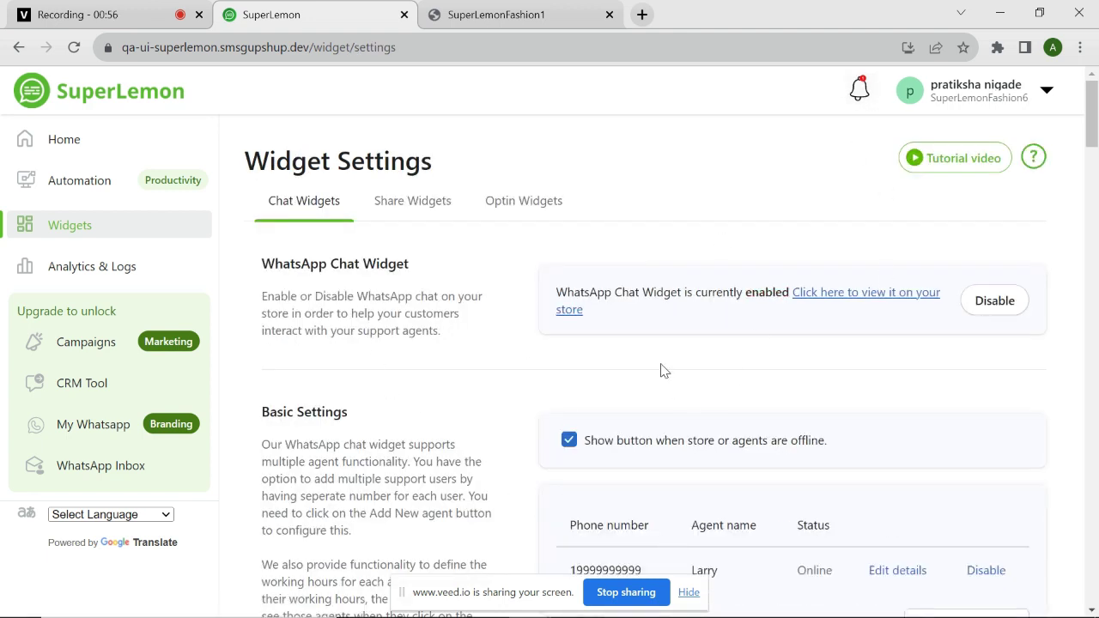
- View the enabled chat widget on the live storefront and return to the widget settings
click(850, 294)
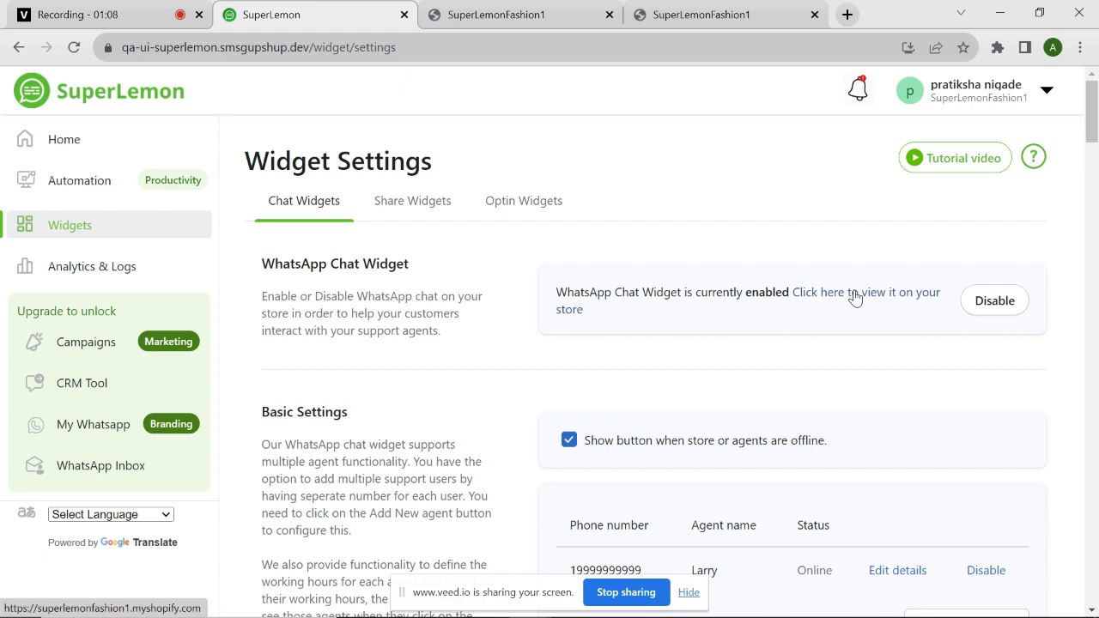
click(854, 294)
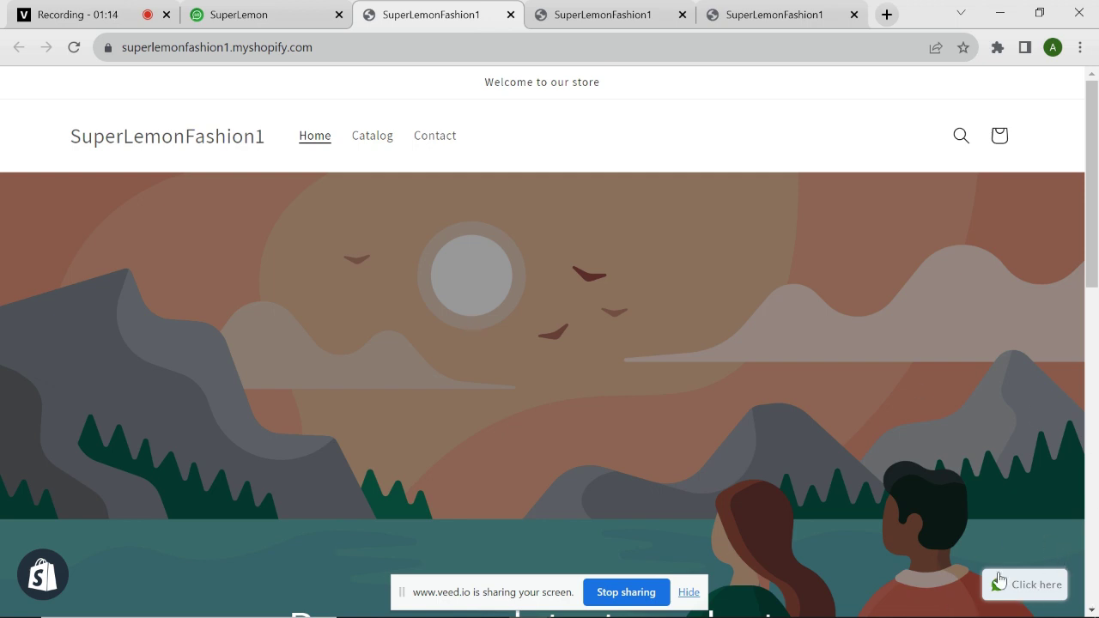
click(296, 17)
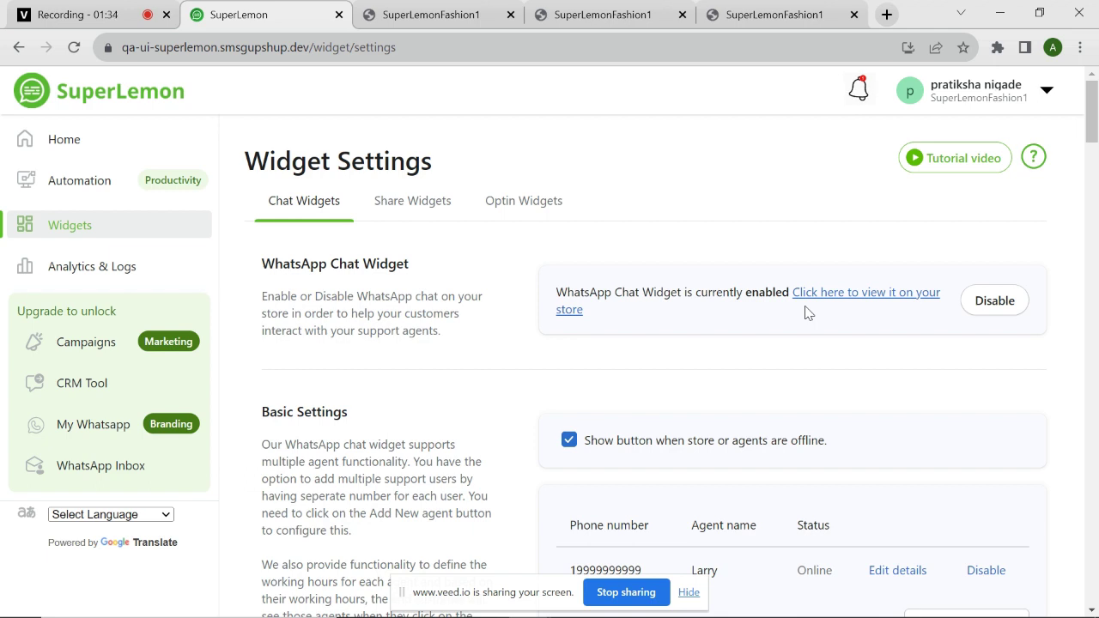
- Open the form for adding a new chat agent in the basic settings
scroll(806, 314, down, 2)
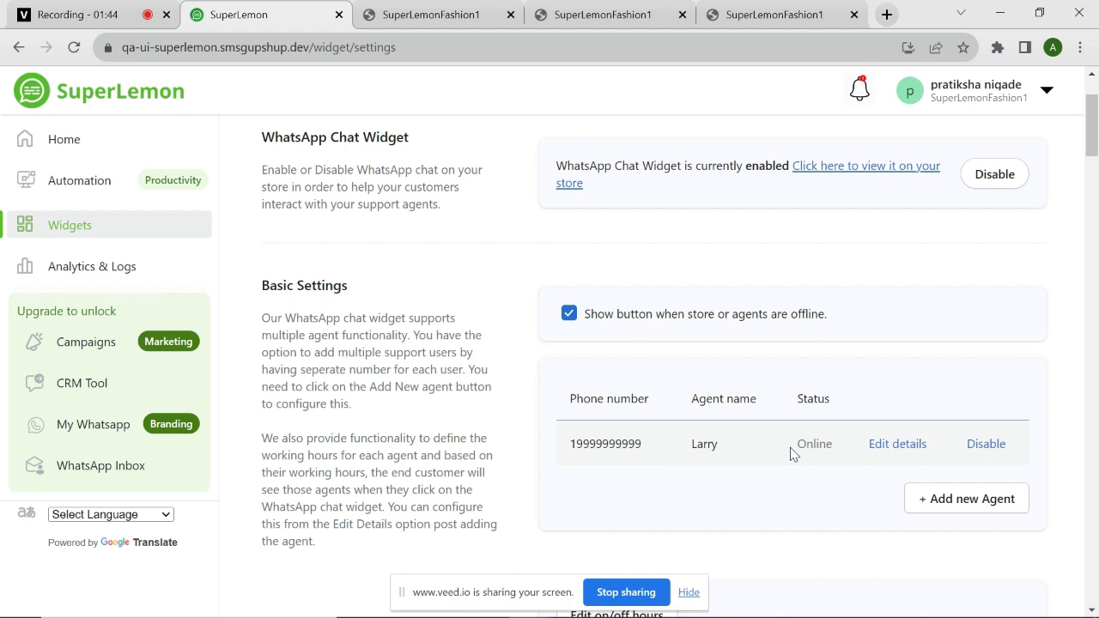
click(966, 507)
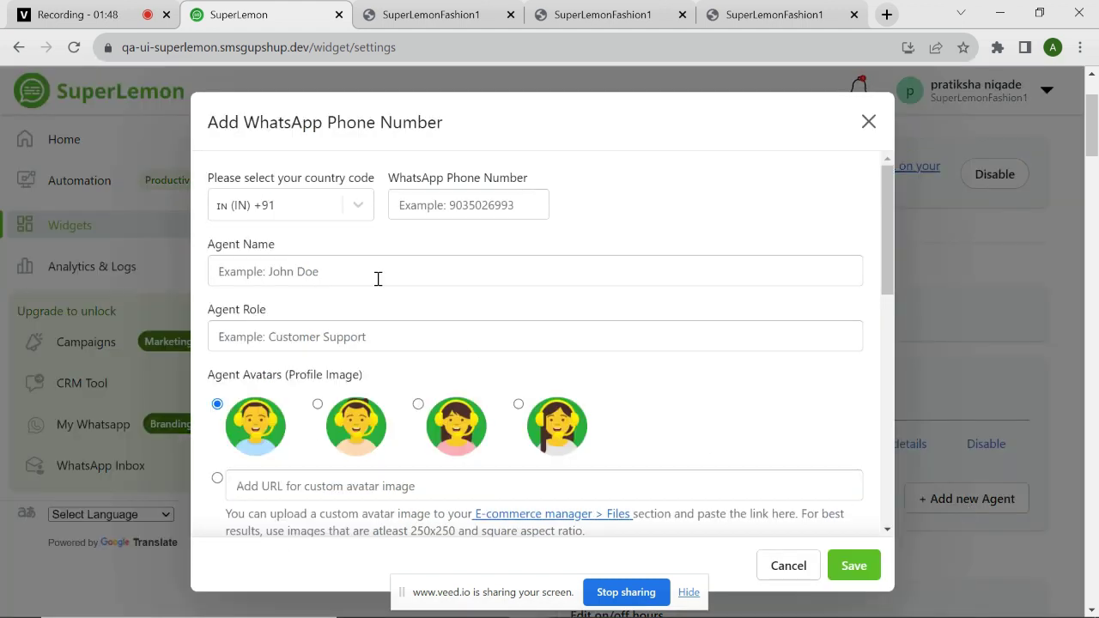
- Try to find the US country code (+1) for the new agent's WhatsApp number
click(314, 215)
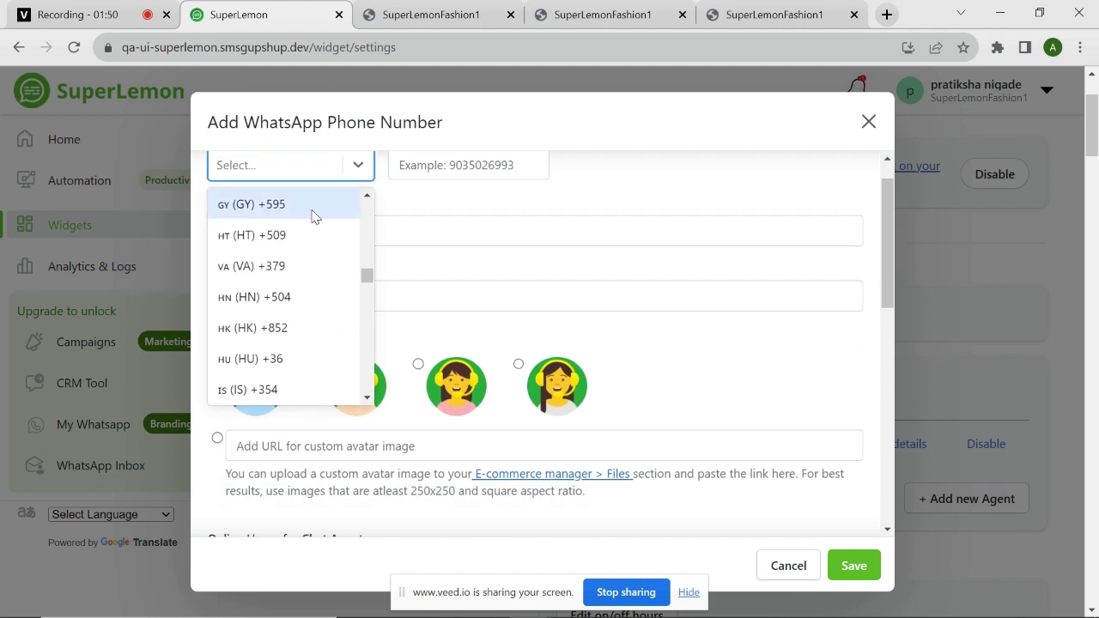
scroll(294, 373, down, 3)
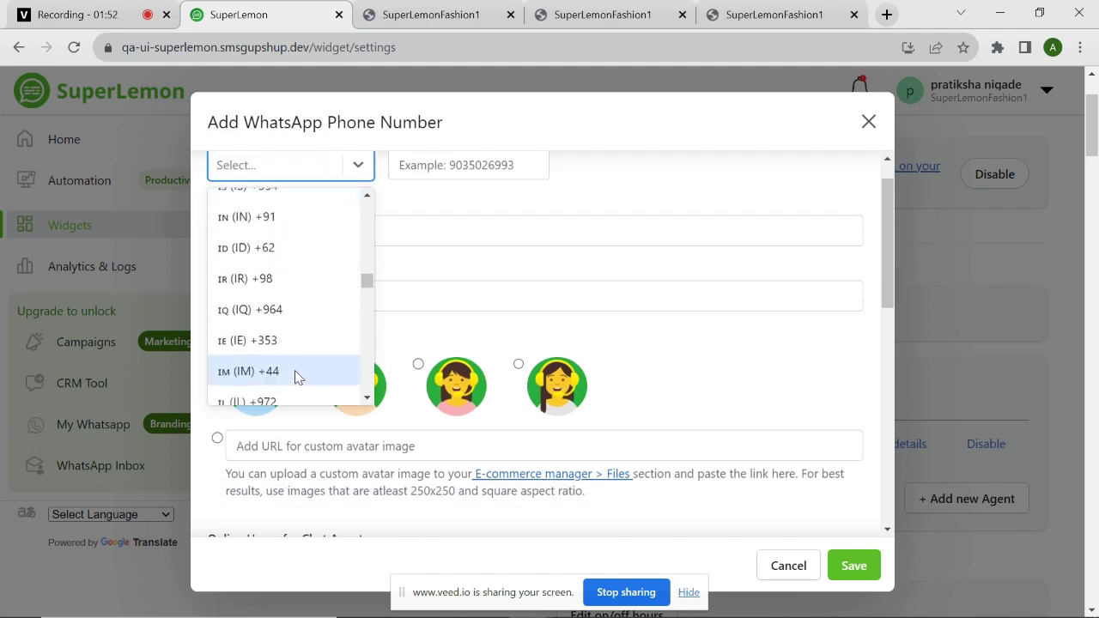
scroll(295, 372, down, 3)
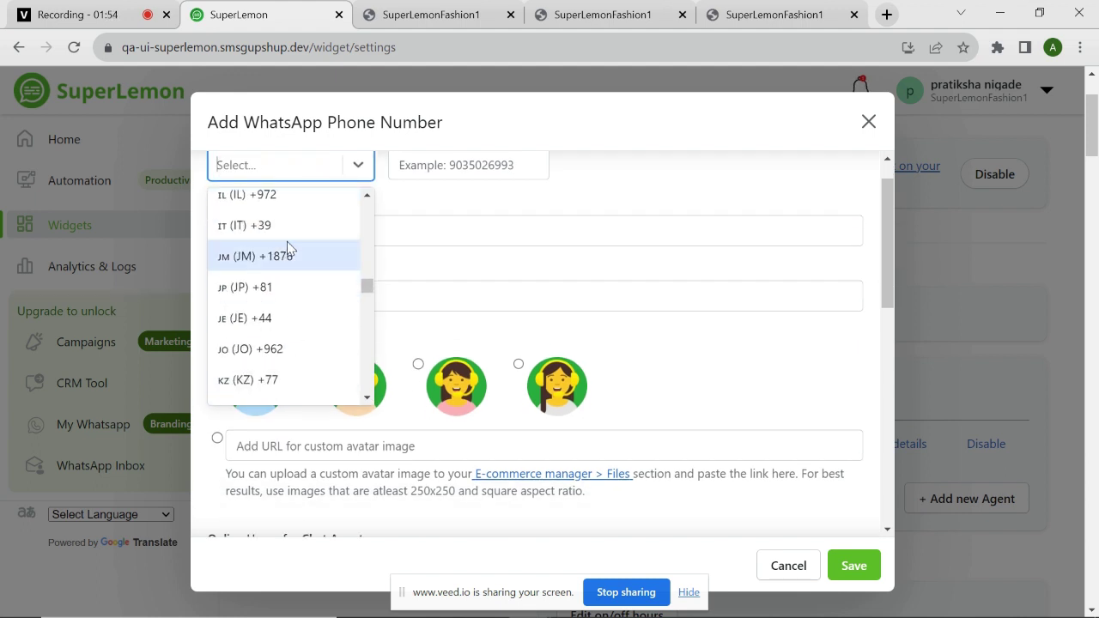
text(us)
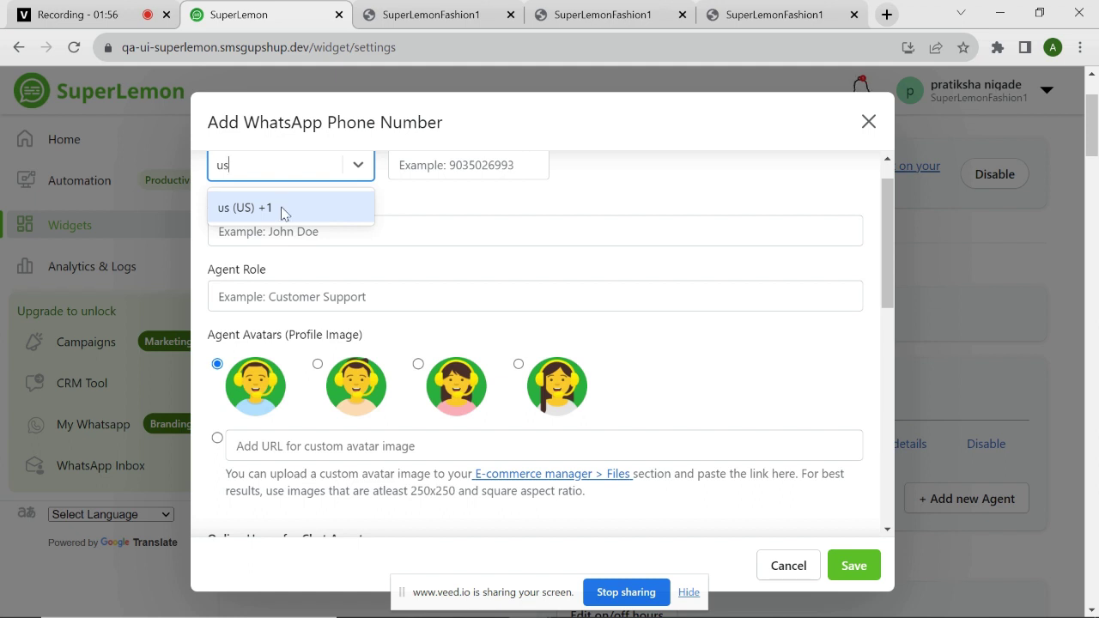
- Enter the new agent's WhatsApp phone number and name, and set the role to Customer Support
click(448, 166)
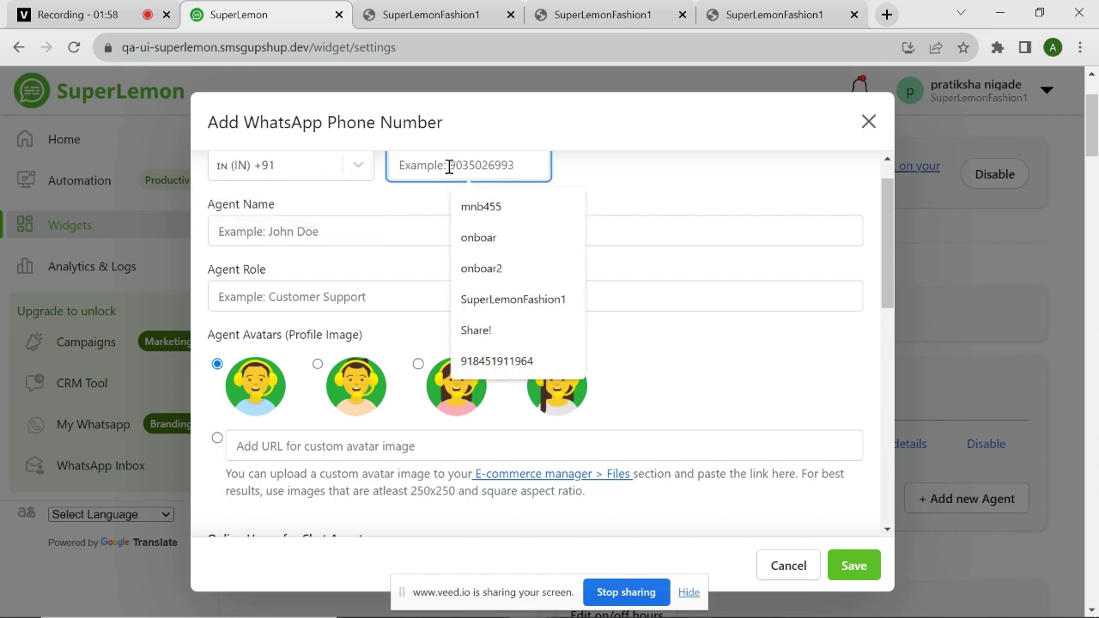
text(99999999)
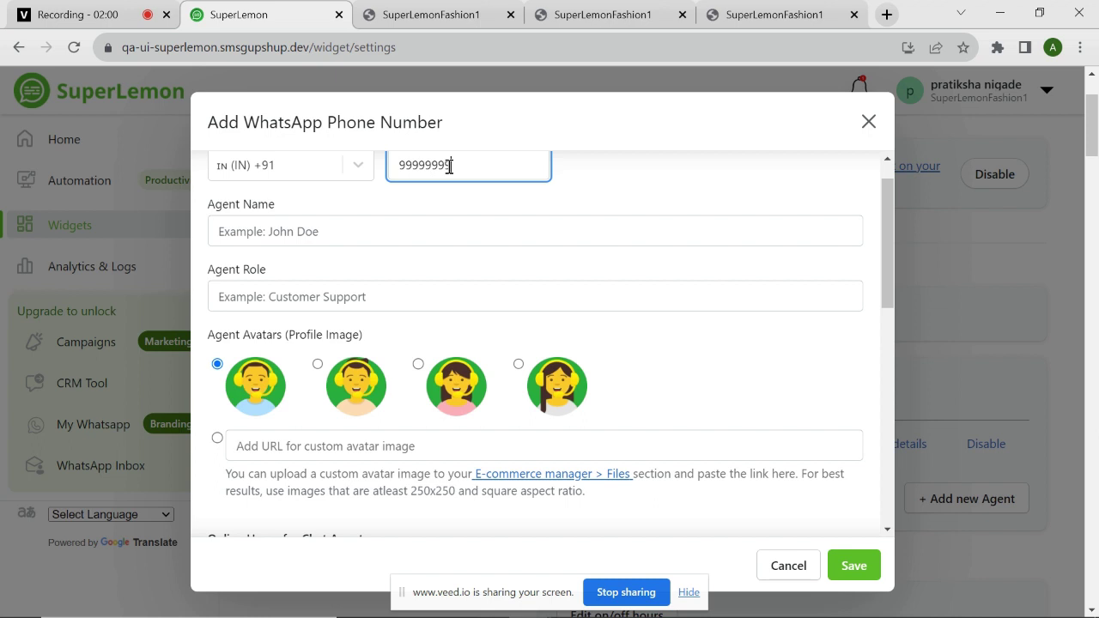
click(379, 225)
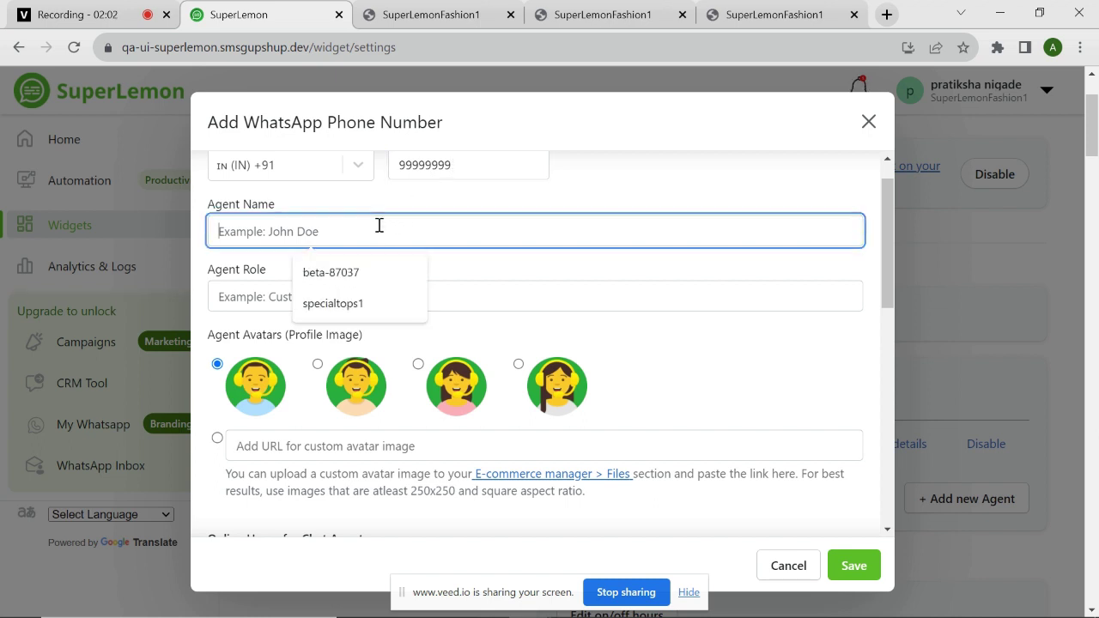
text(John)
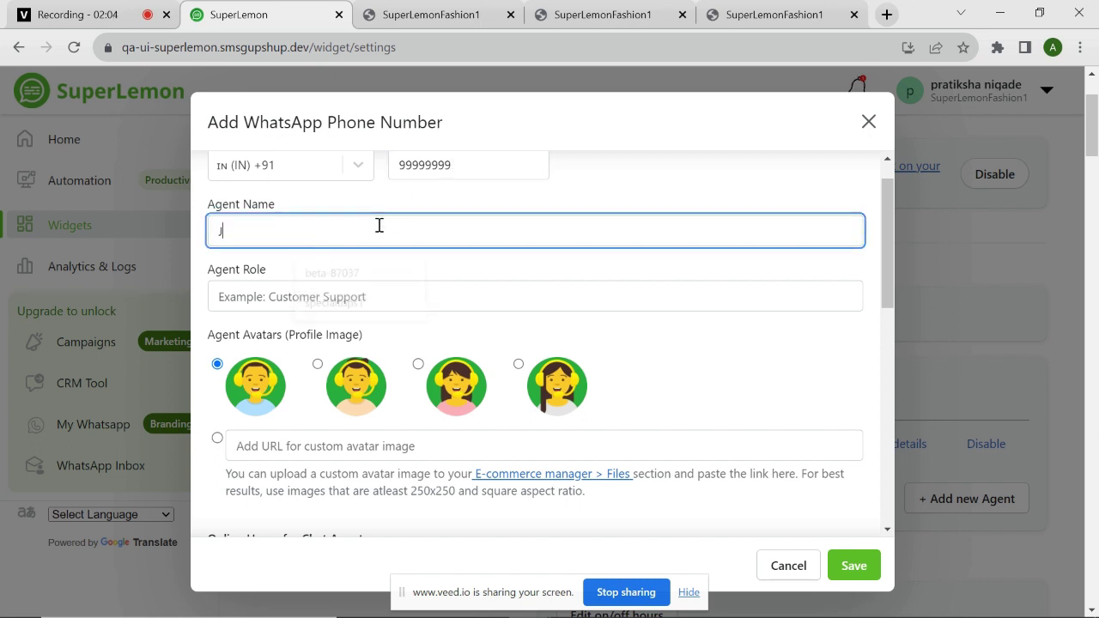
click(351, 293)
text(Custom)
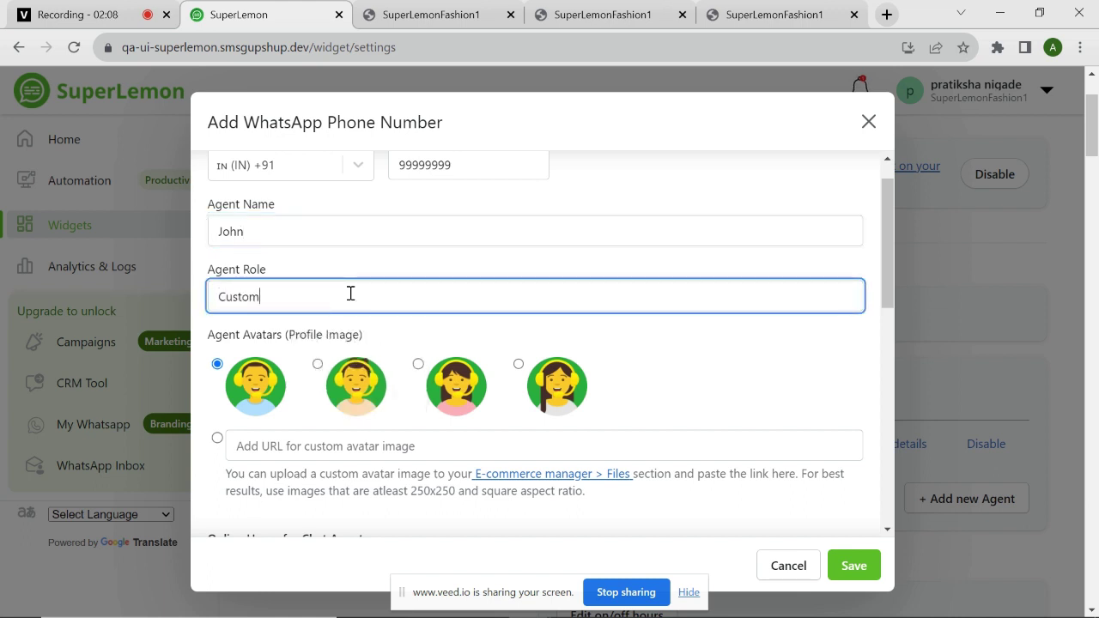
text(er Support)
- Set the new agent's Monday online hours from 0900 to 1800 and save the agent
scroll(372, 438, down, 2)
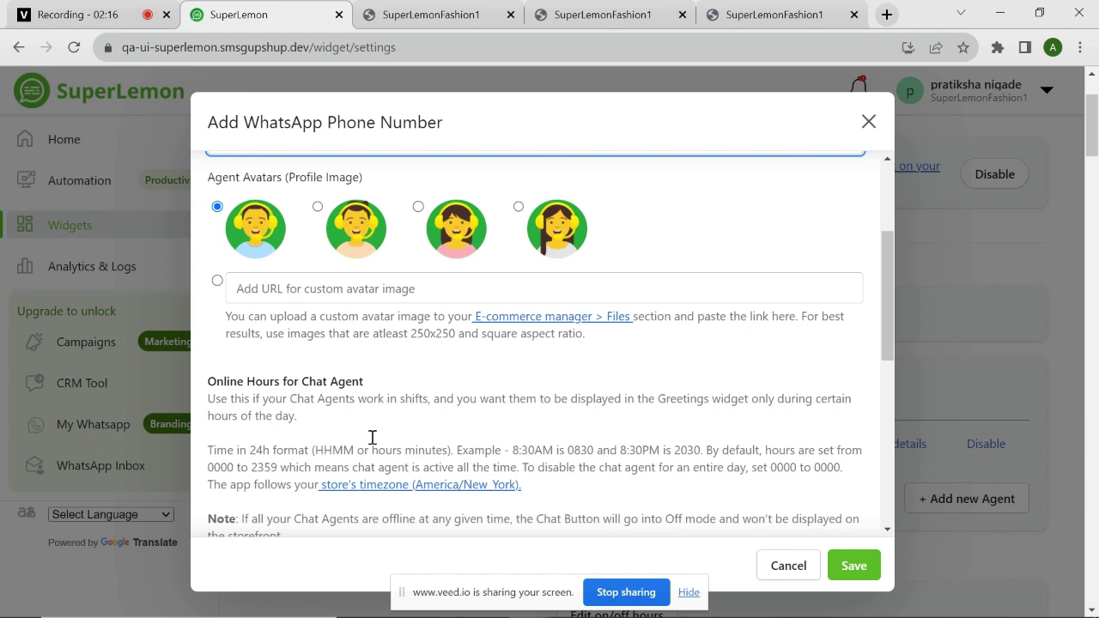
scroll(436, 397, down, 4)
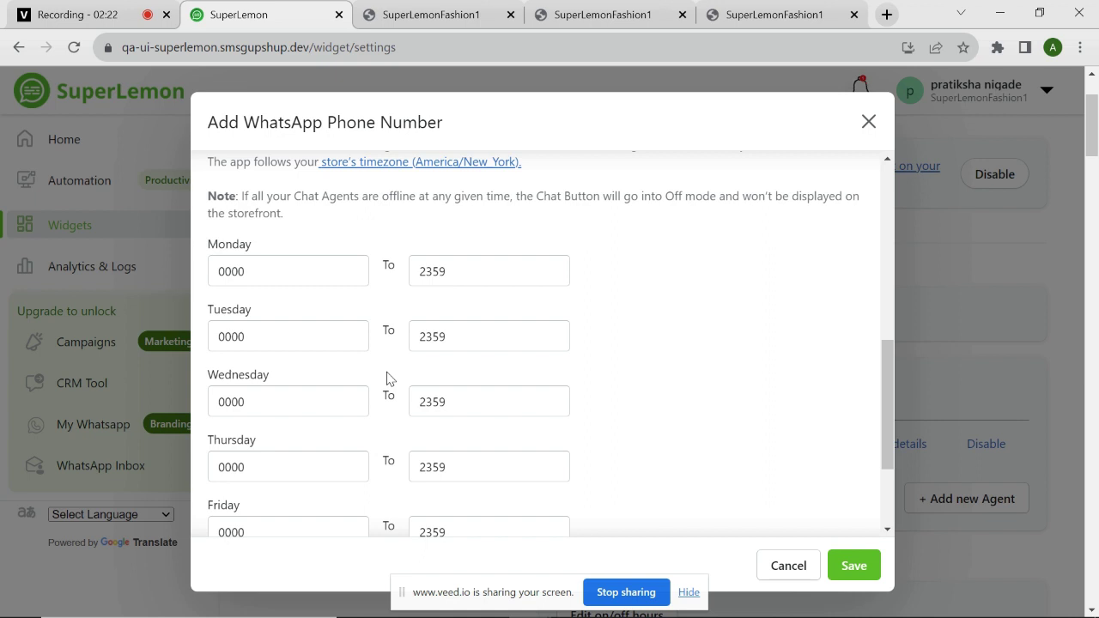
click(288, 275)
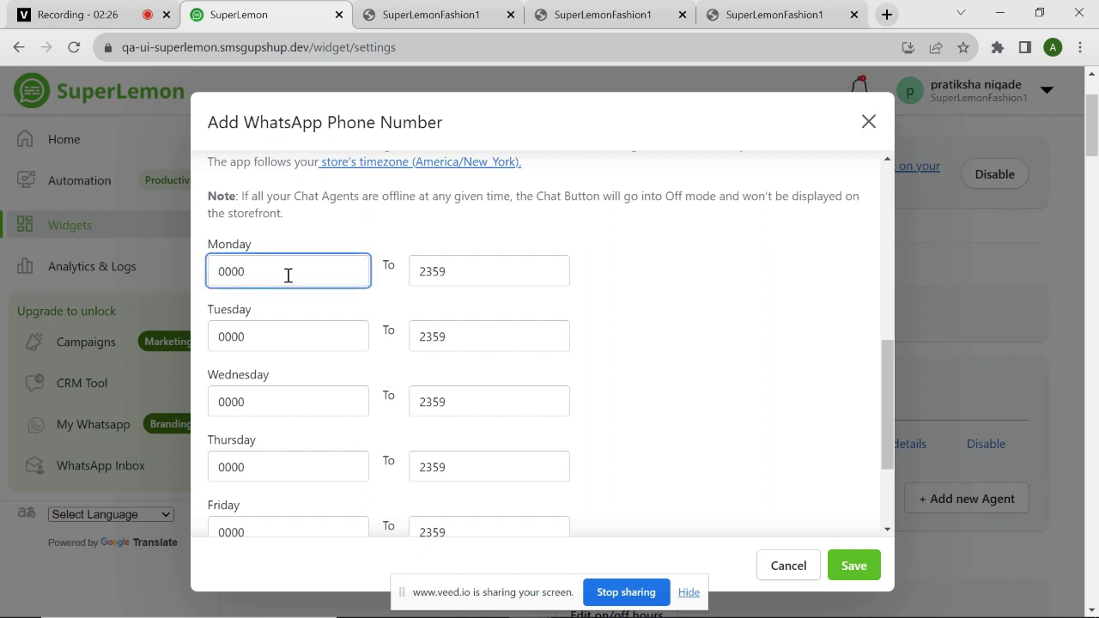
key(BackSpace)
key(BackSpace)
key(BackSpace)
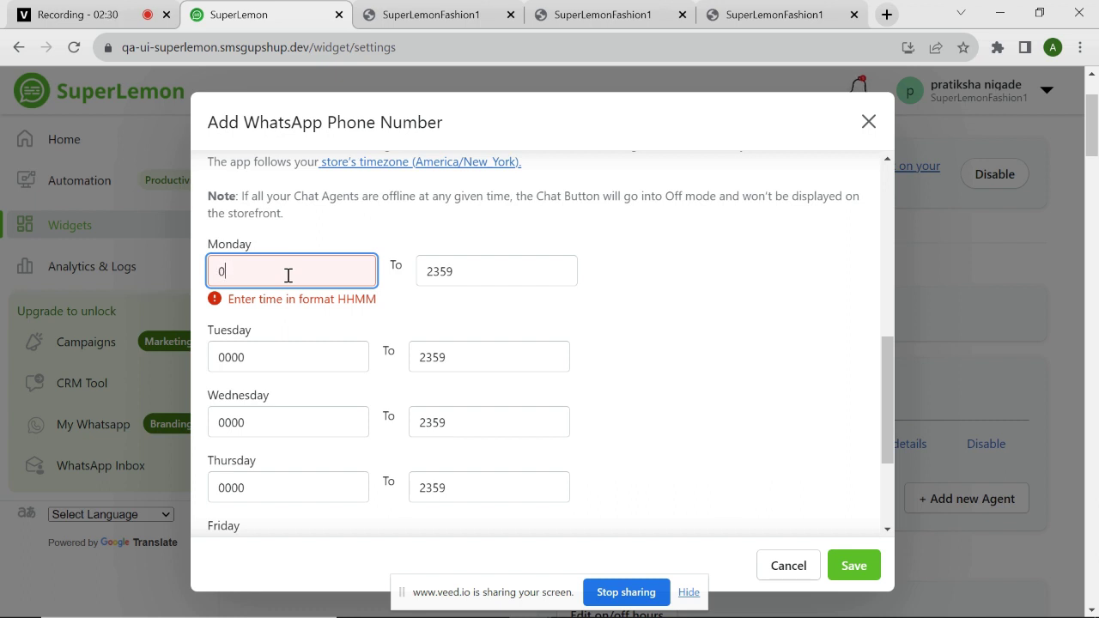
text(900)
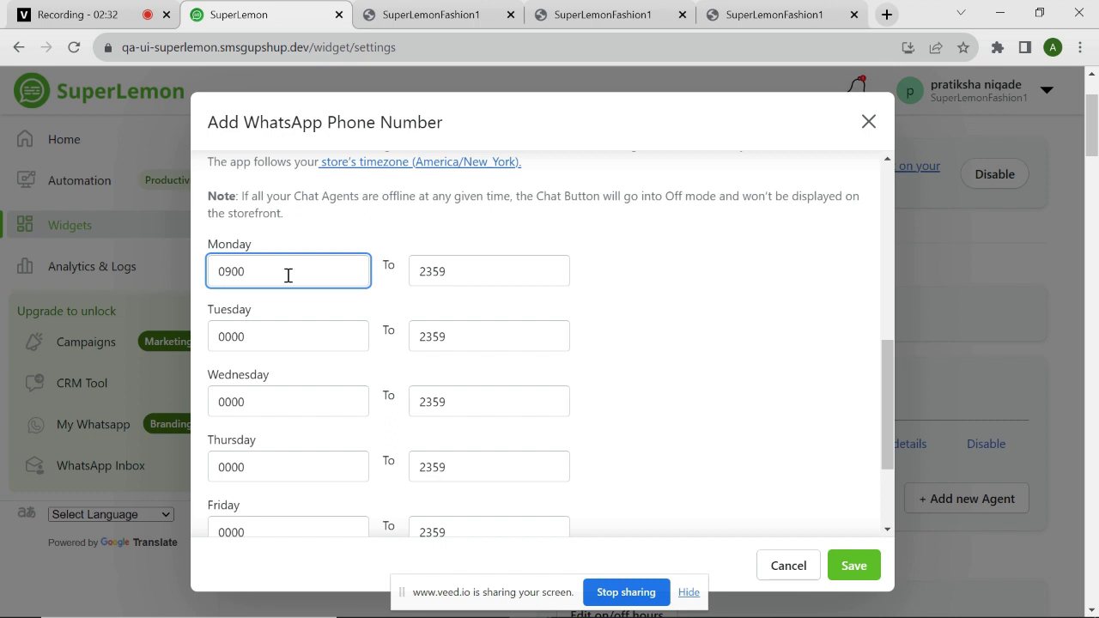
click(481, 276)
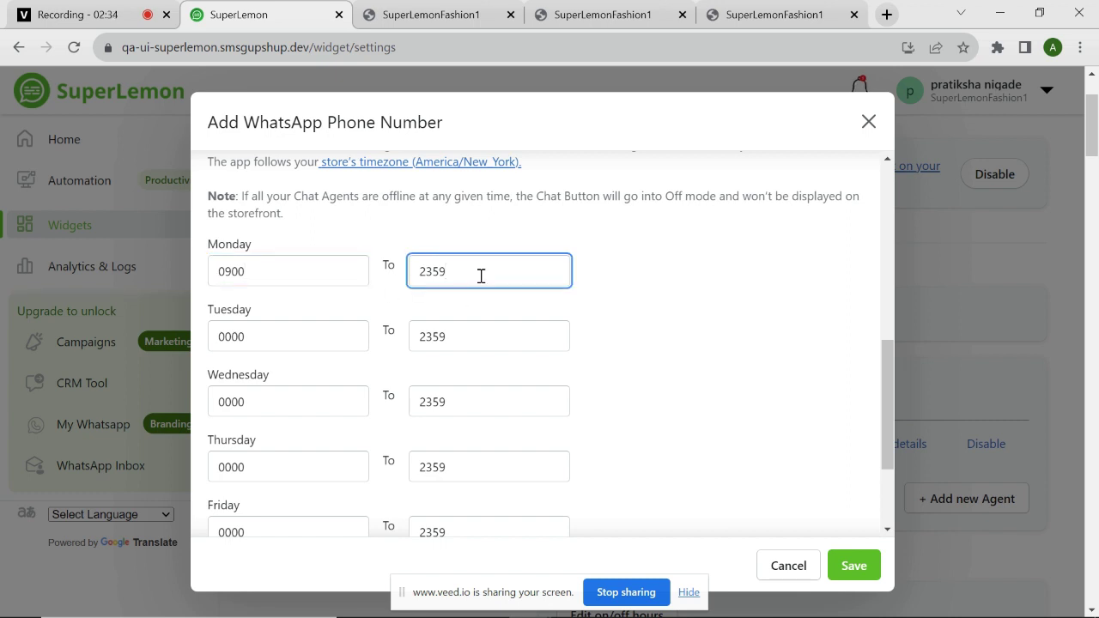
key(BackSpace)
key(BackSpace)
key(BackSpace)
key(BackSpace)
text(1800)
click(853, 565)
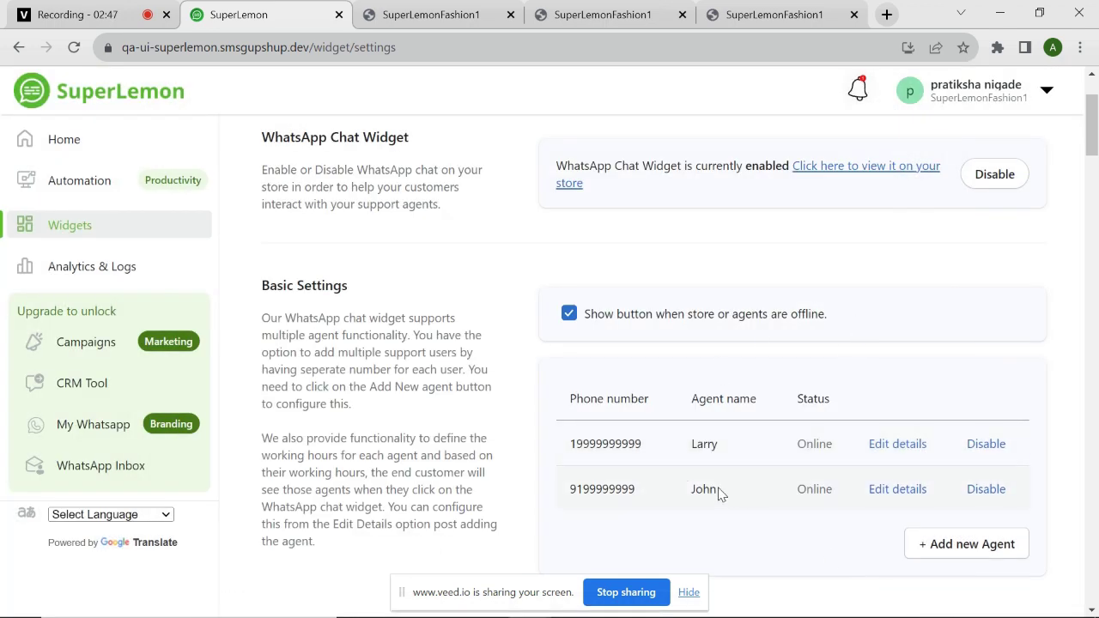
- Disable showing the chat button when the store or agents are offline, and save the settings
scroll(696, 488, down, 1)
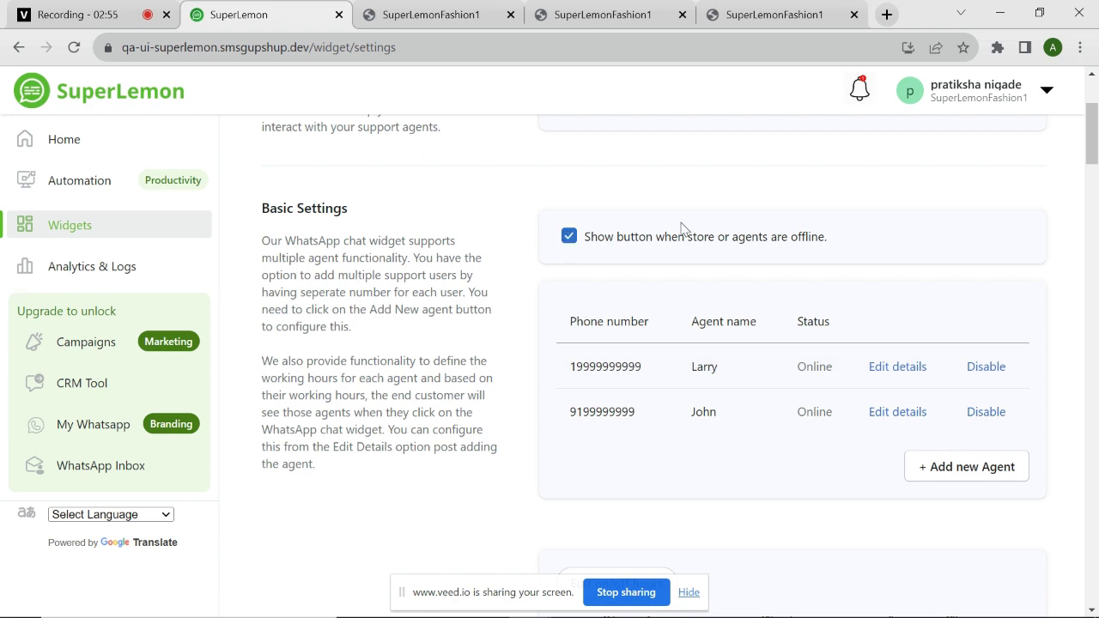
click(572, 240)
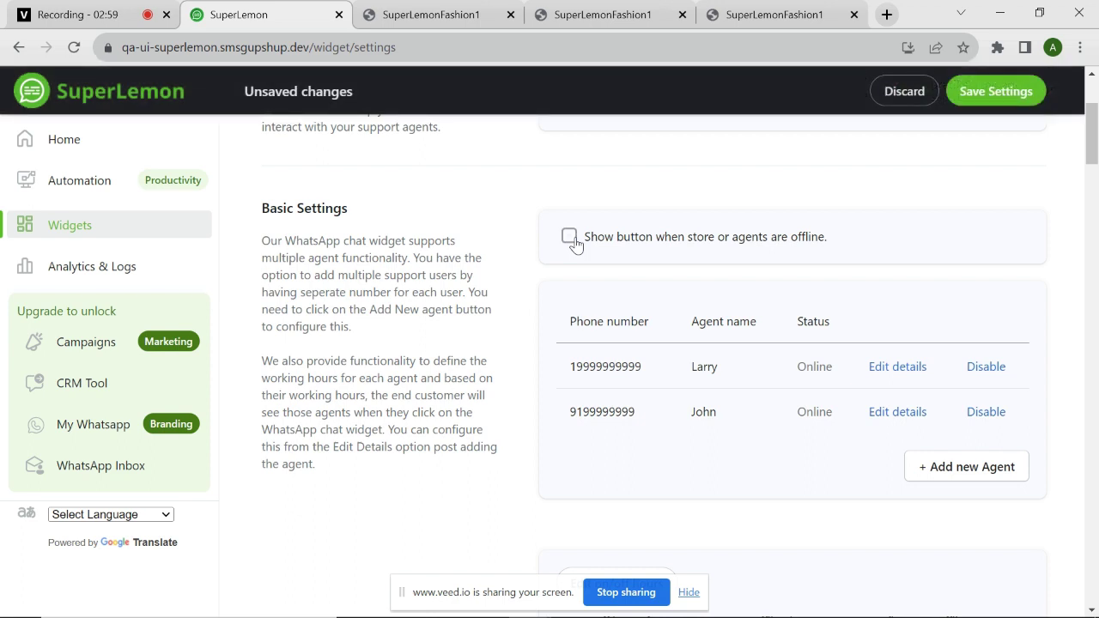
click(1022, 93)
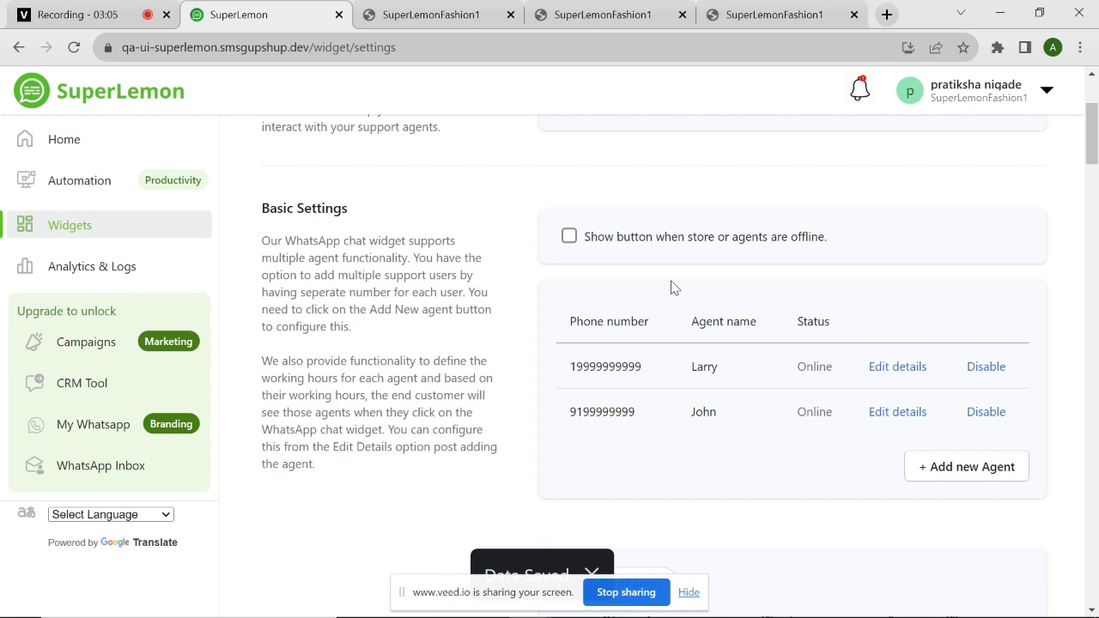
- Inspect the on/off hours set for all agents, and close the dialog without changing them
scroll(674, 287, down, 3)
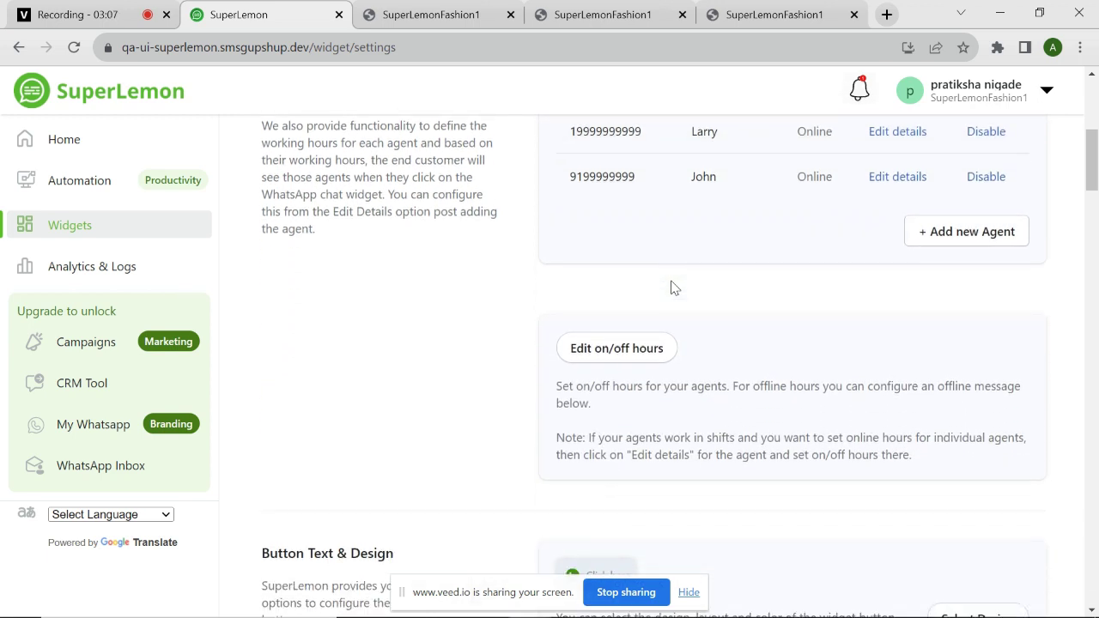
click(607, 354)
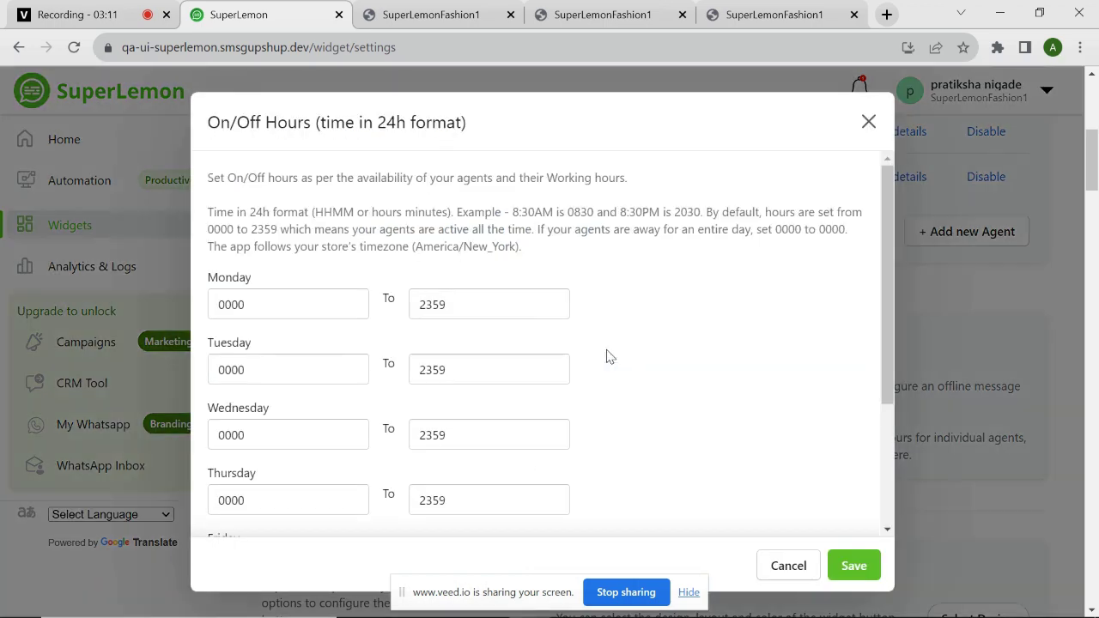
click(868, 121)
- Choose the first customizable chat button design, the large green WhatsApp "Click here" button, and save the template selection
scroll(867, 127, down, 4)
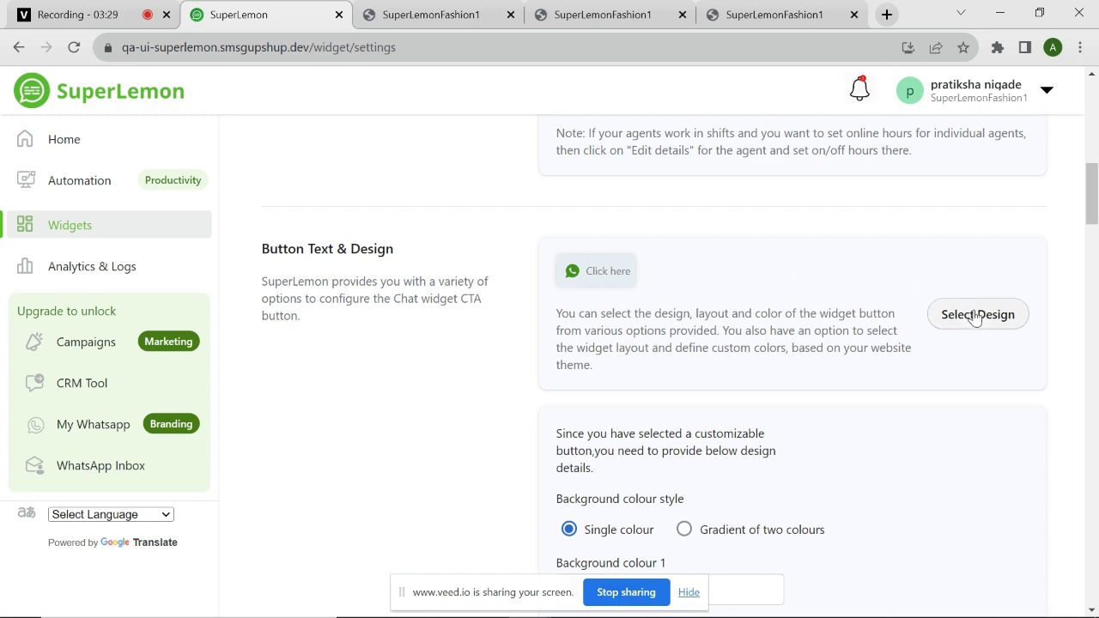
click(975, 316)
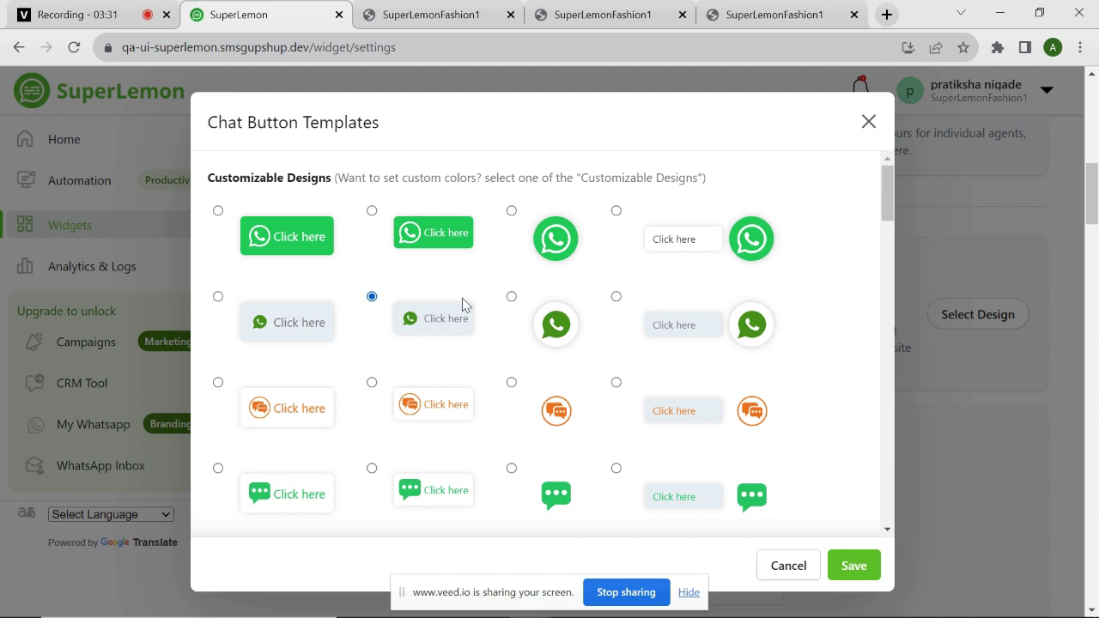
scroll(462, 298, down, 3)
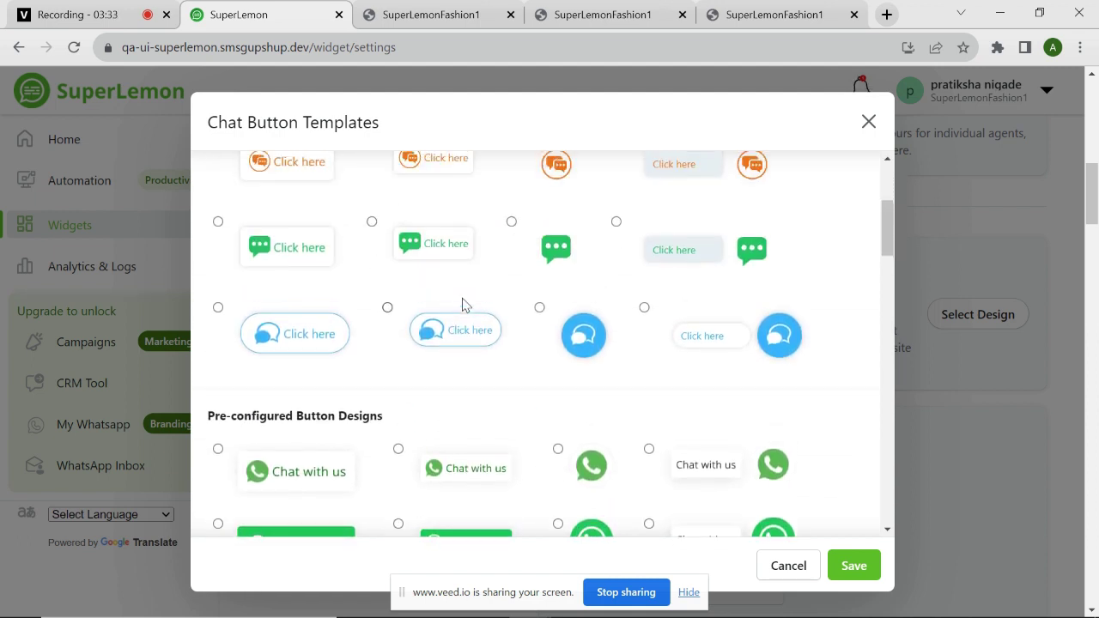
scroll(462, 305, up, 2)
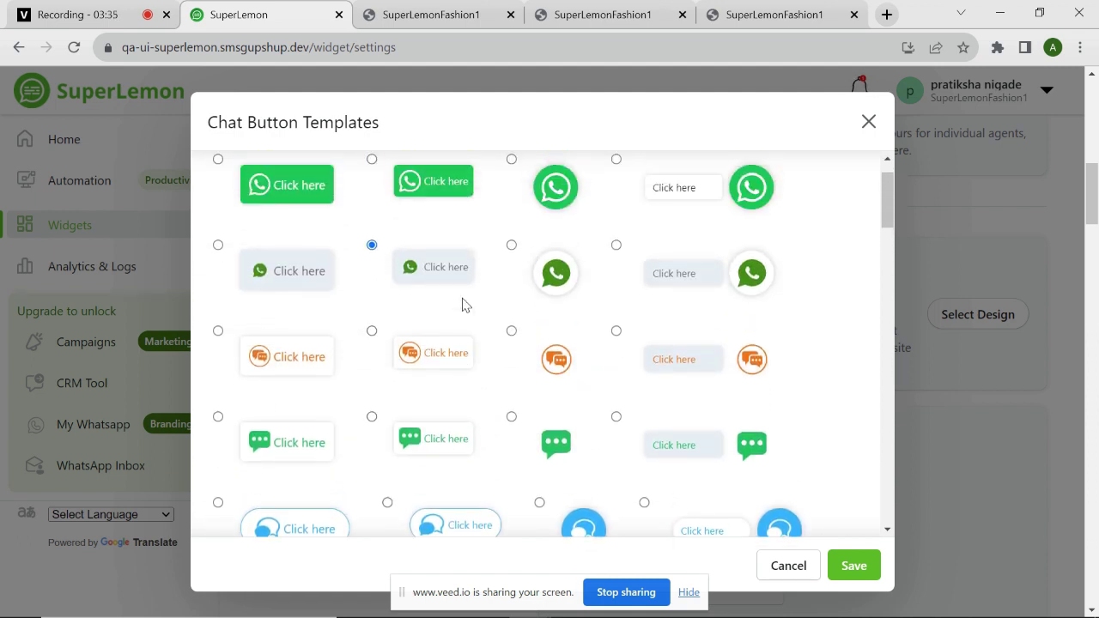
scroll(462, 304, up, 1)
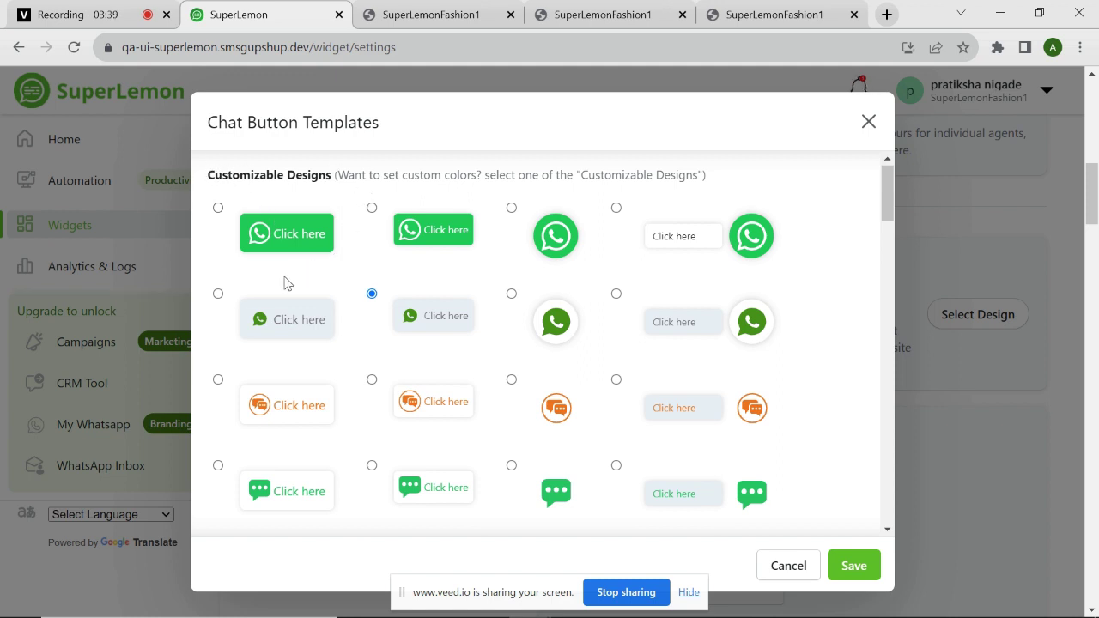
click(218, 208)
click(850, 571)
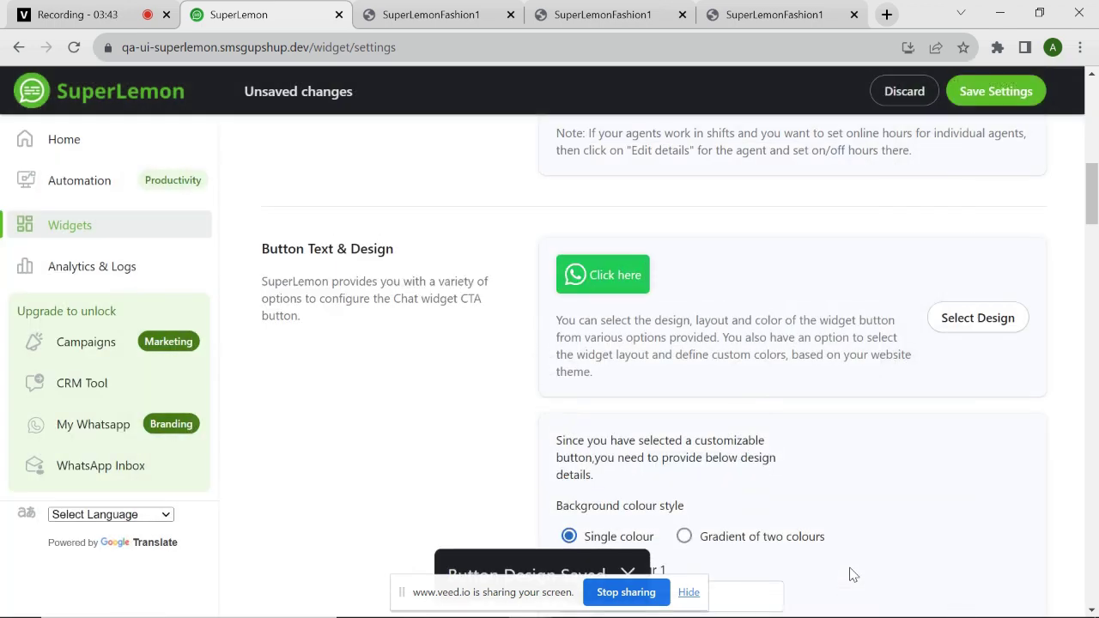
- Review the chat button's background, icon and text colours, and save the widget settings with the new design
scroll(708, 477, down, 2)
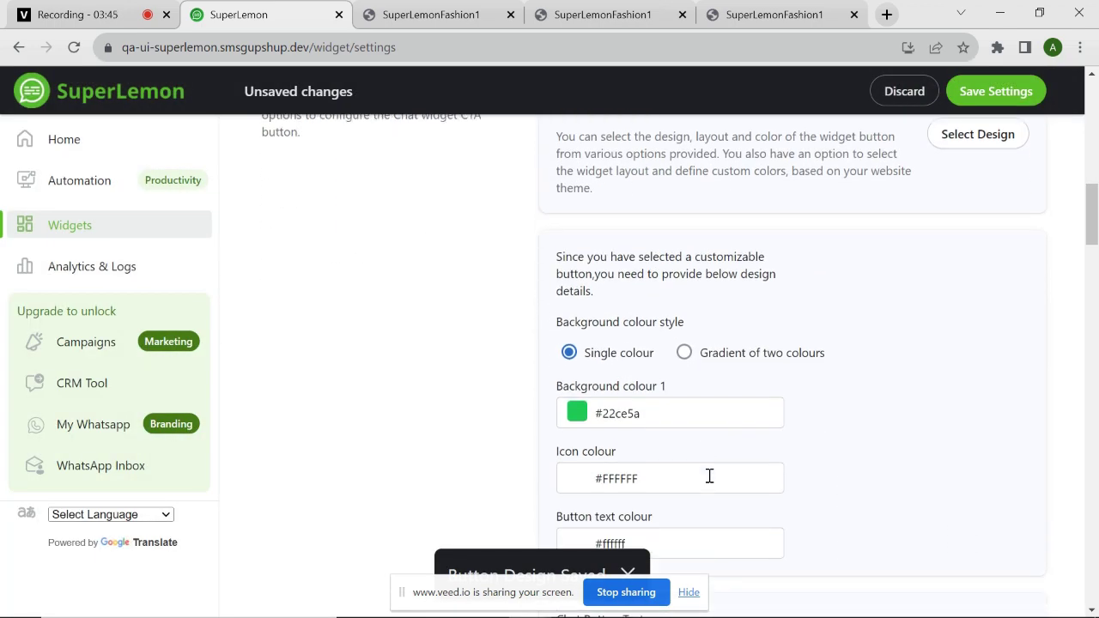
scroll(664, 457, down, 1)
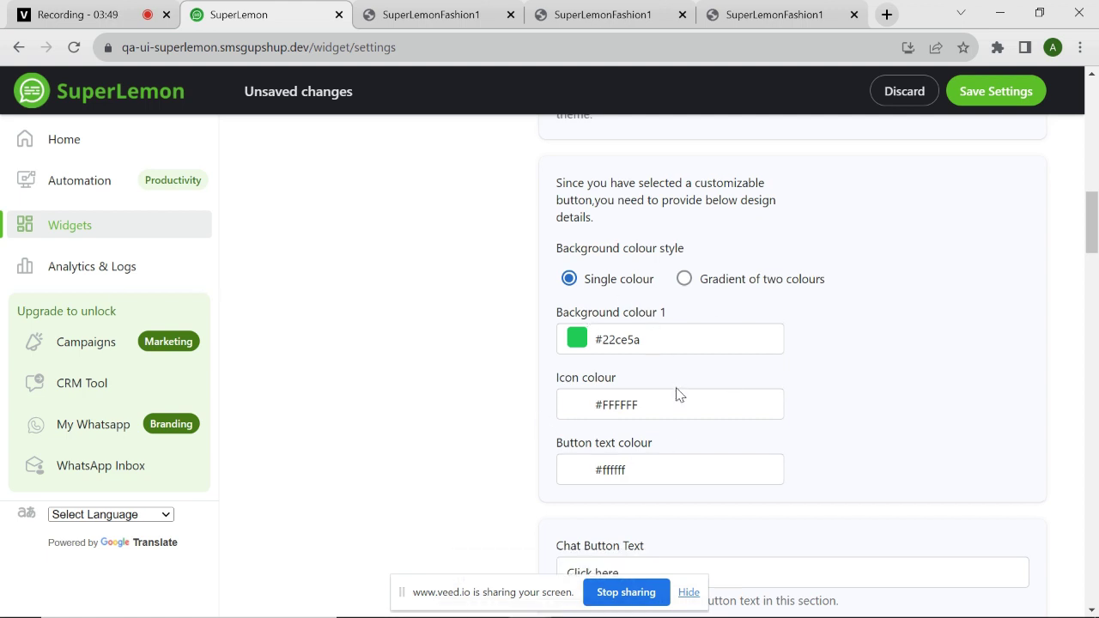
scroll(677, 394, down, 2)
scroll(677, 394, up, 1)
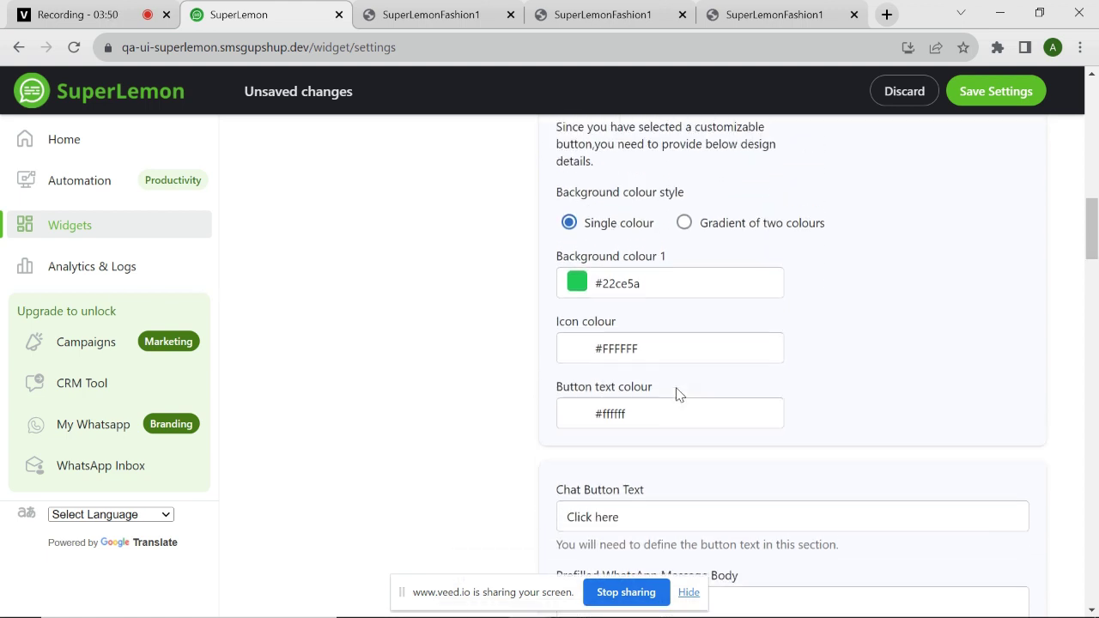
click(996, 95)
- Set the chat button text to "Chat here" and the prefilled WhatsApp message to "Hello, I have a doubt", and save the settings
scroll(756, 388, down, 1)
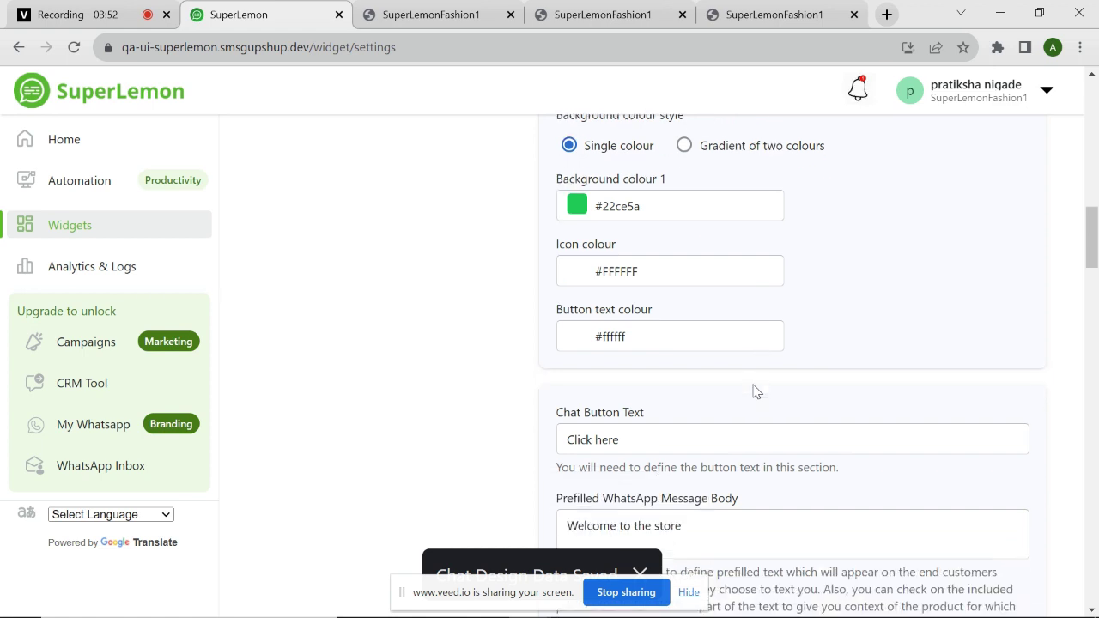
scroll(624, 351, down, 1)
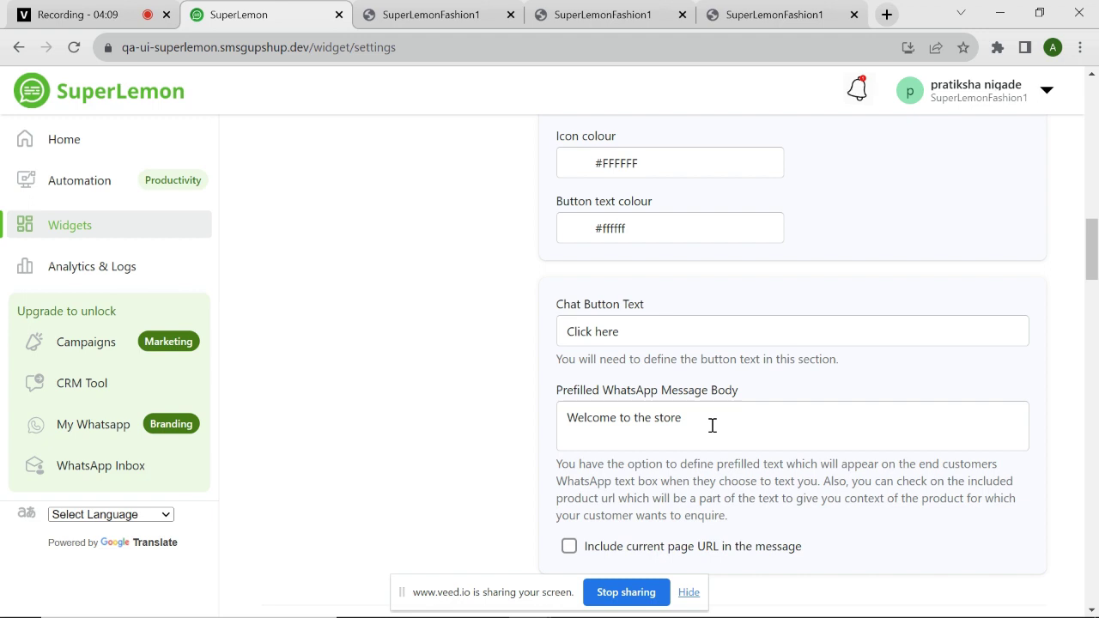
click(645, 330)
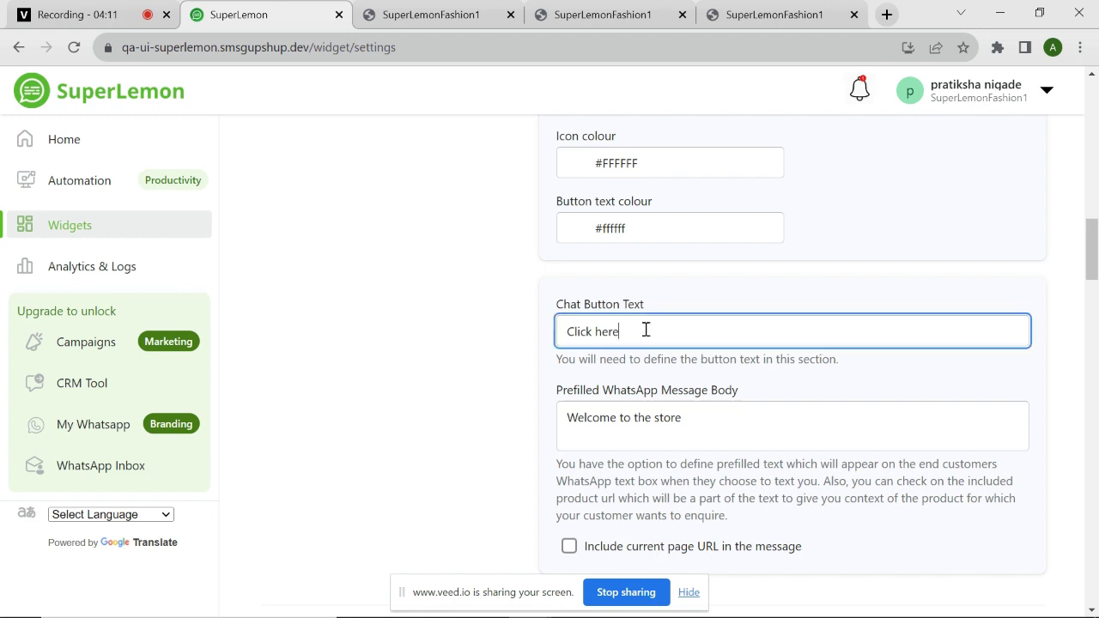
key(BackSpace)
key(BackSpace)
key(BackSpace)
key(BackSpace)
key(BackSpace)
key(BackSpace)
key(BackSpace)
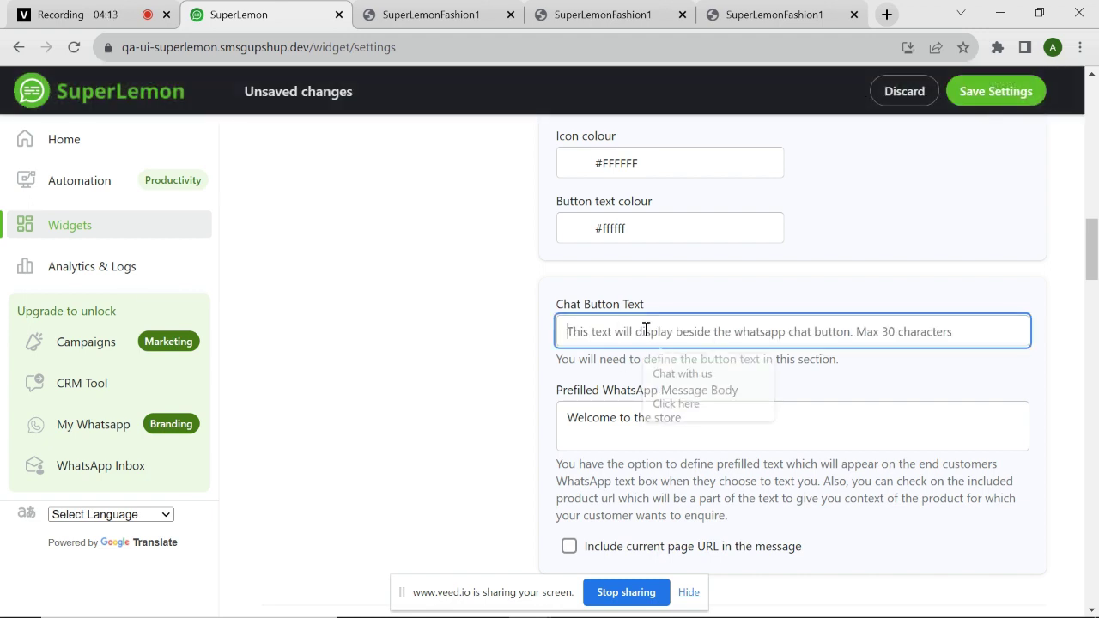
text(Chat here)
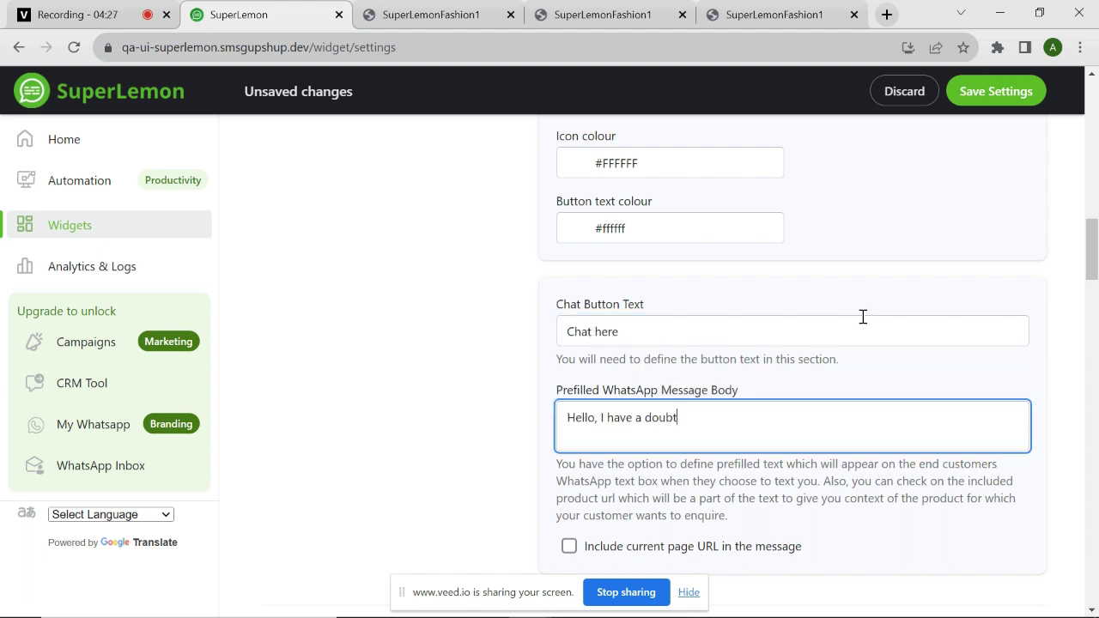
click(1006, 90)
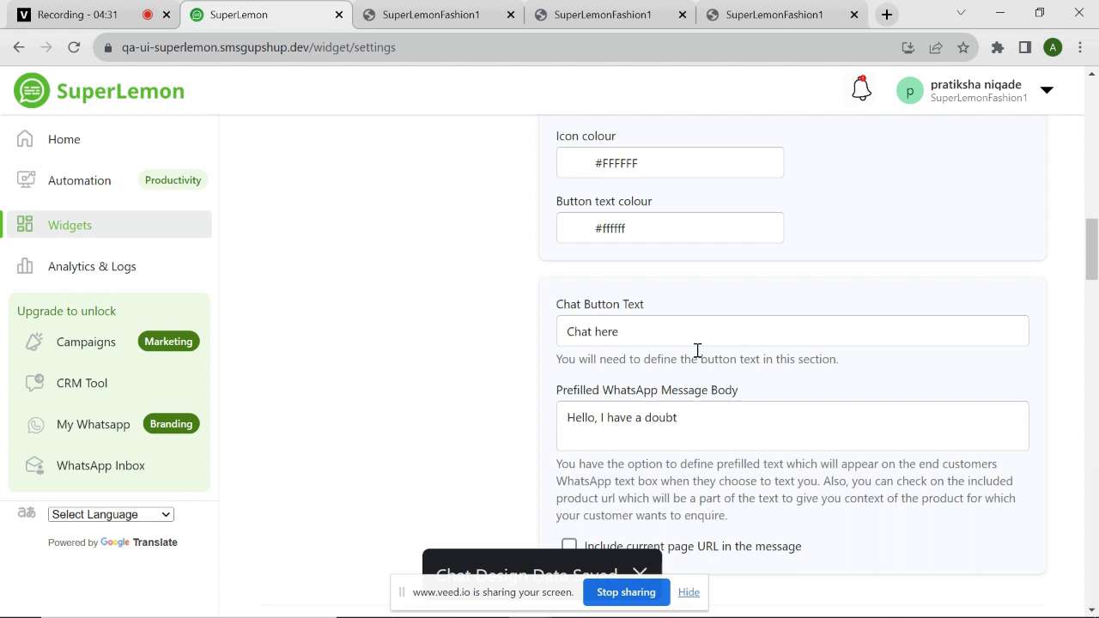
- Reload the SuperLemonFashion1 storefront and open its WhatsApp chat button to check the updated design and text
scroll(698, 352, down, 2)
scroll(697, 350, up, 1)
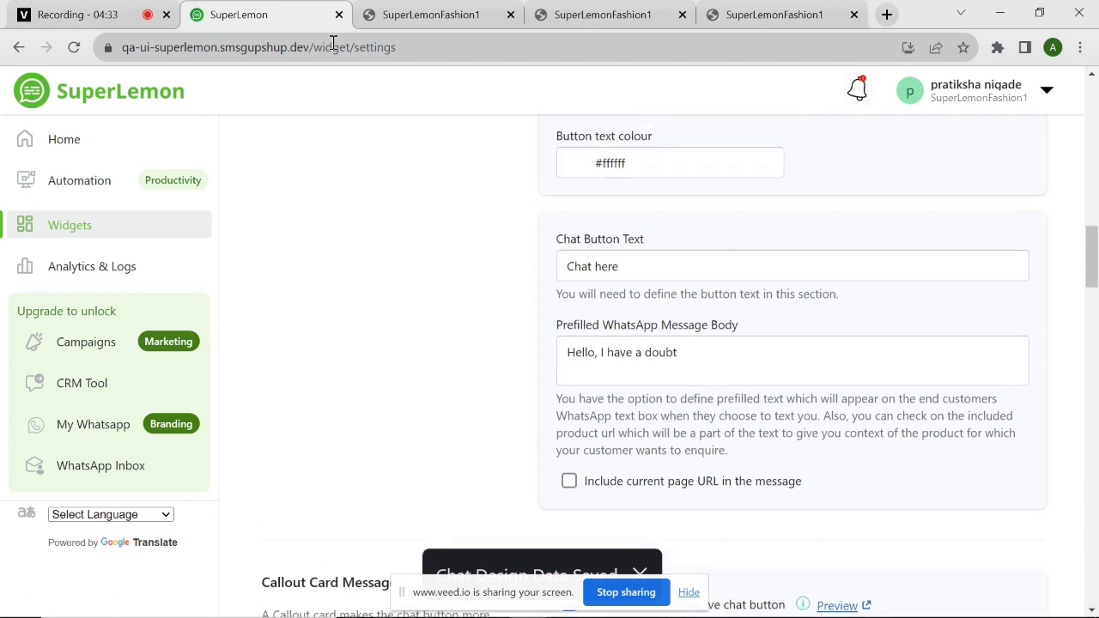
click(414, 15)
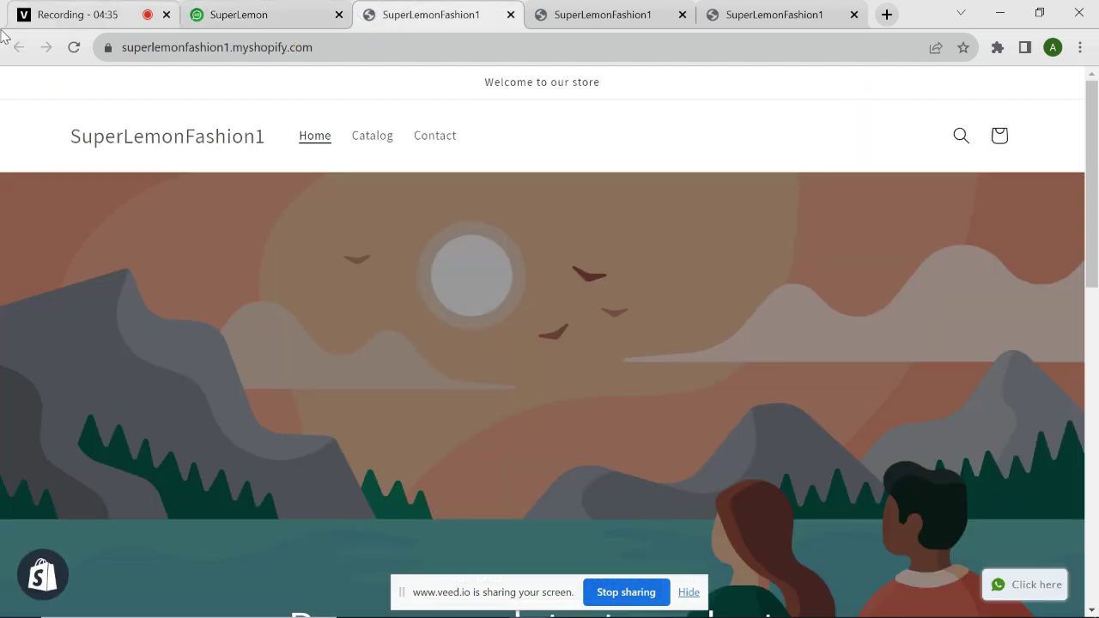
click(73, 49)
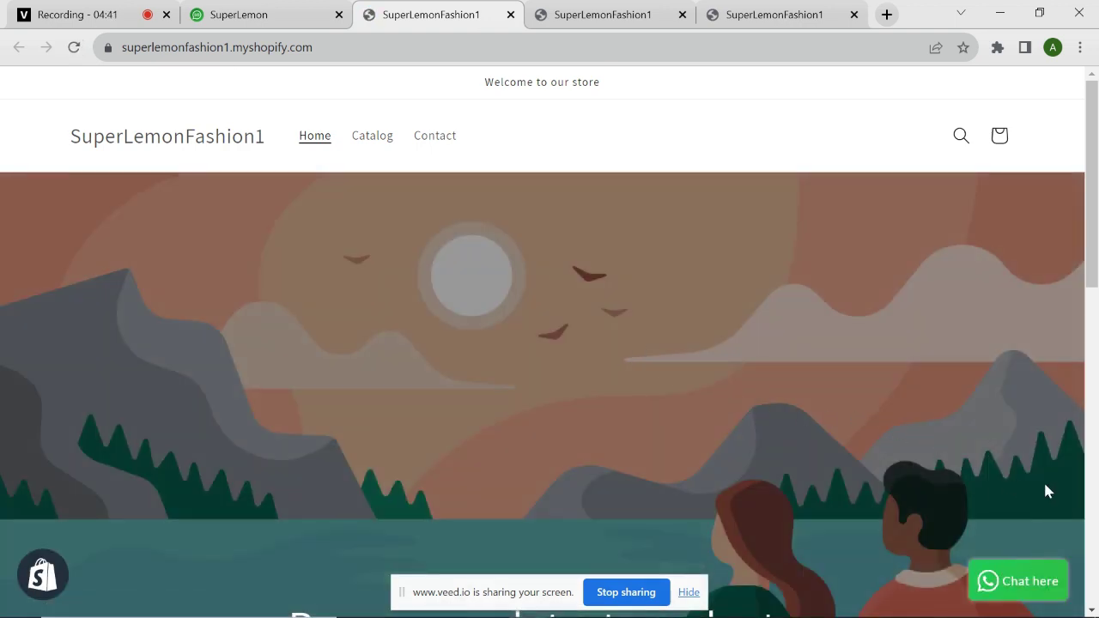
click(1019, 575)
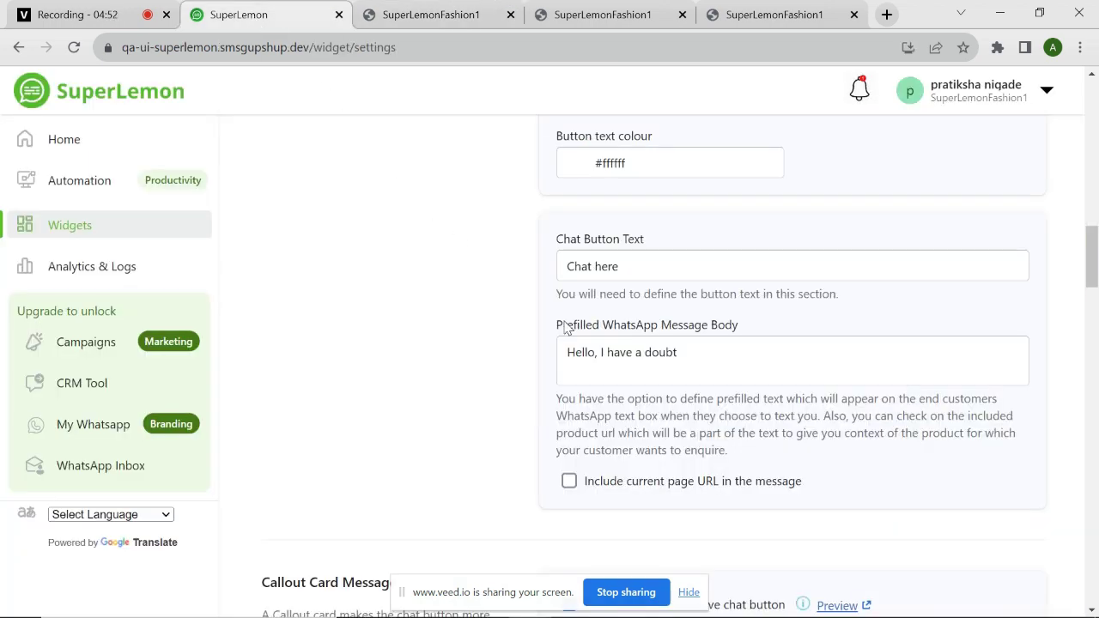
- View the preview of the callout card in the Callout Card Message settings, and return to the widget settings
scroll(567, 327, down, 2)
scroll(562, 325, down, 2)
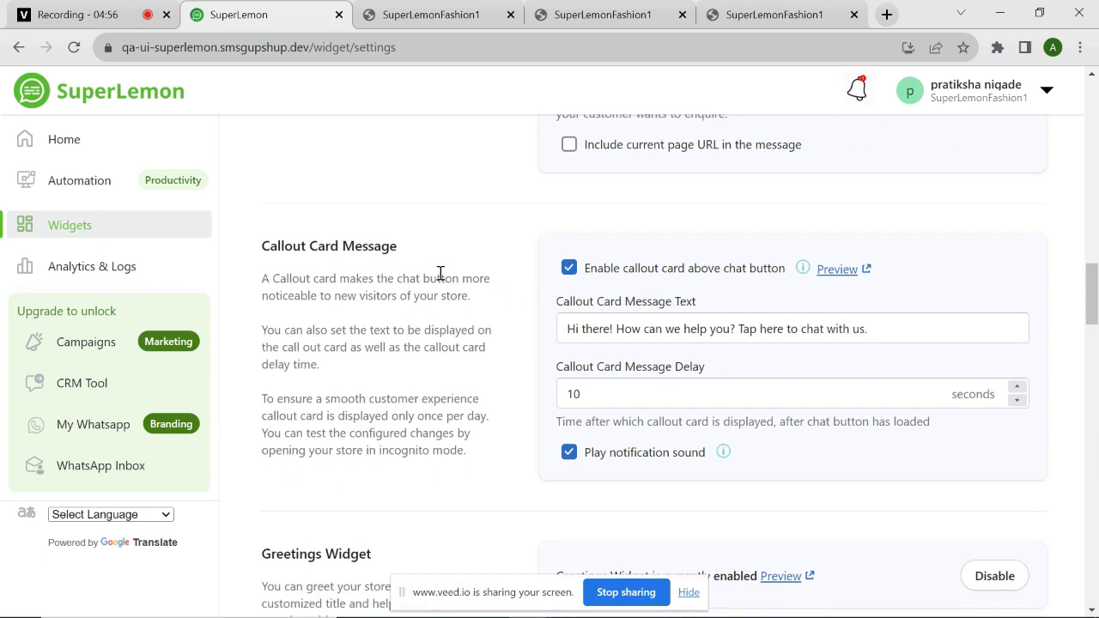
click(840, 271)
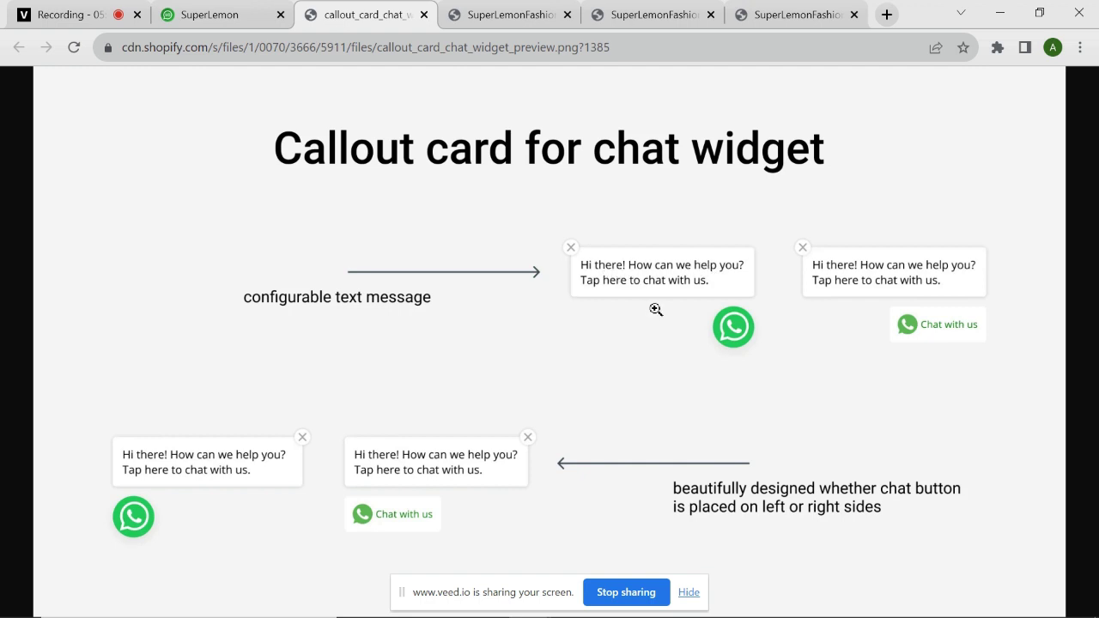
click(208, 11)
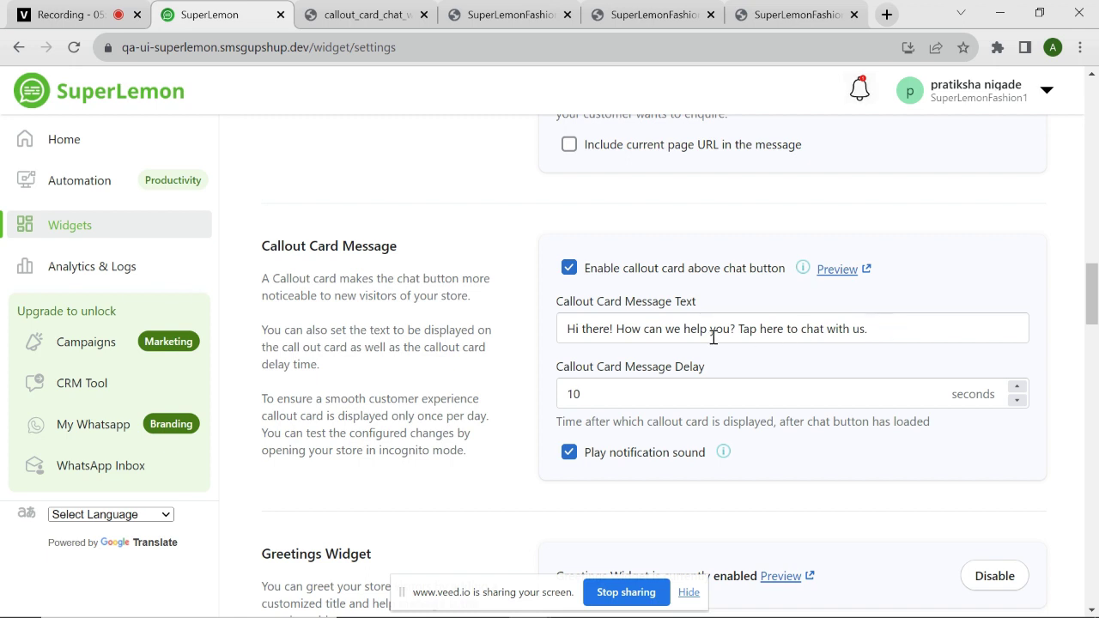
- Turn the callout card's notification sound off and on again, and save the settings
scroll(893, 343, down, 1)
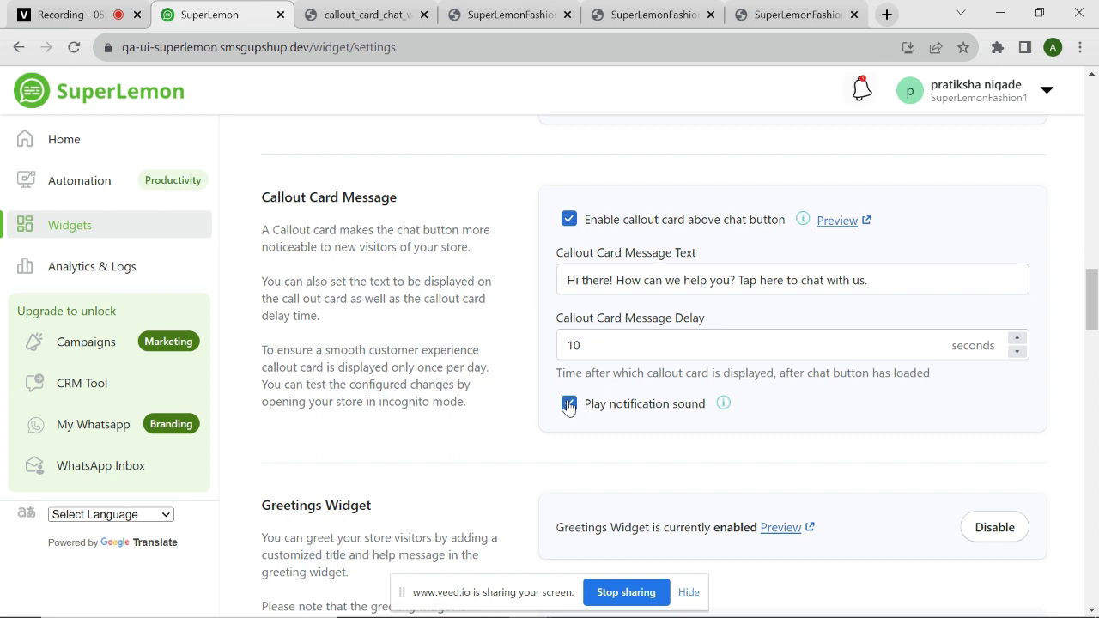
click(570, 405)
click(569, 405)
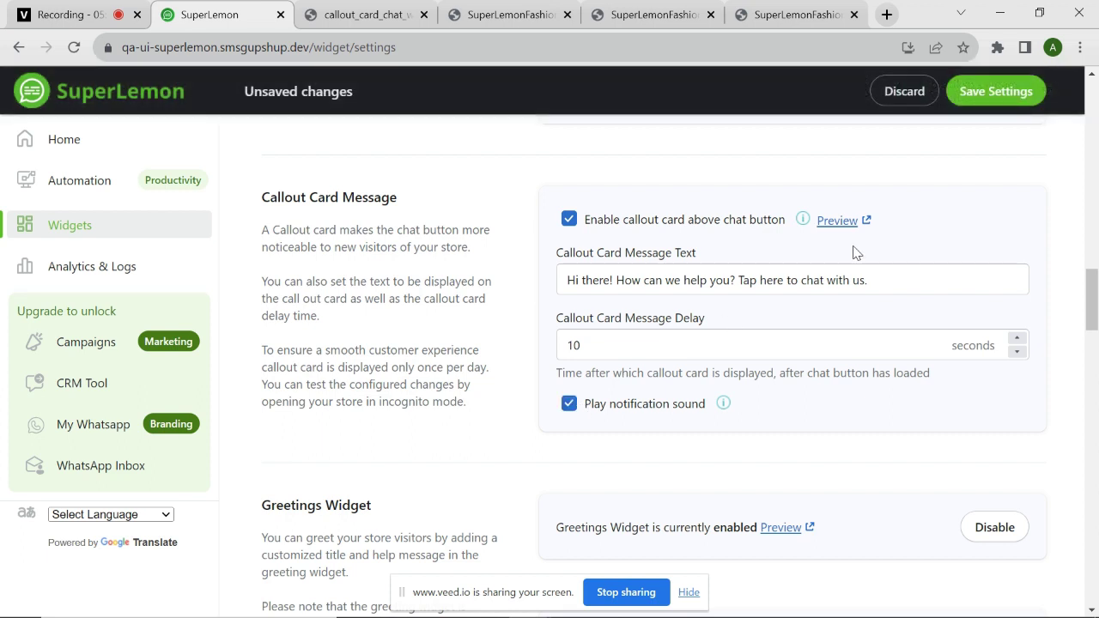
click(989, 98)
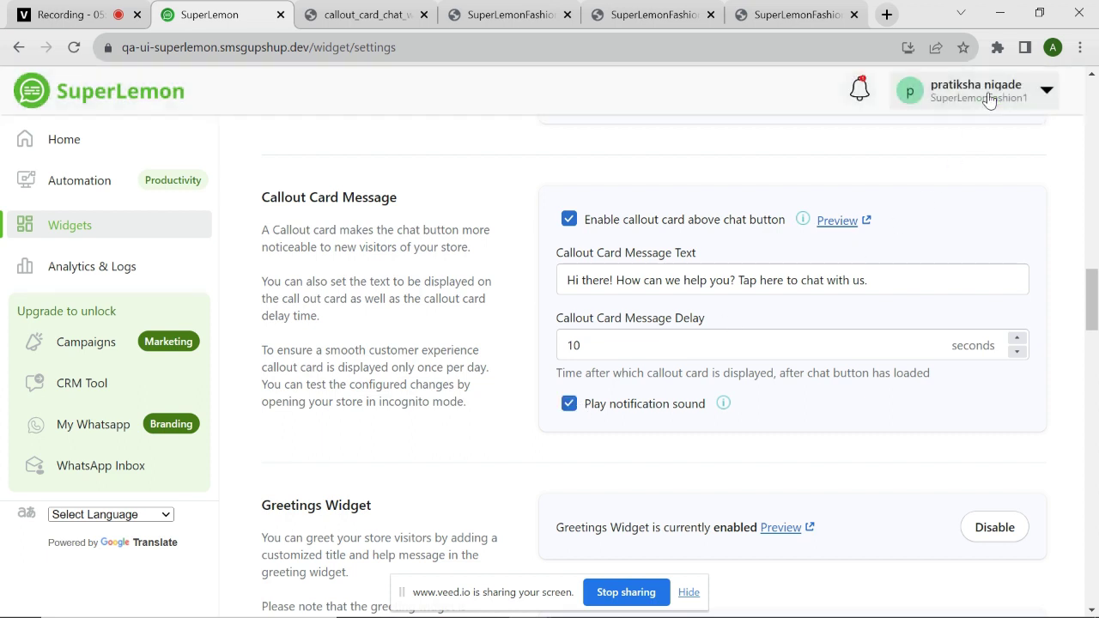
- View the Greetings Widget preview image, enlarge its colour and layout examples, and return to the widget settings
scroll(633, 355, down, 3)
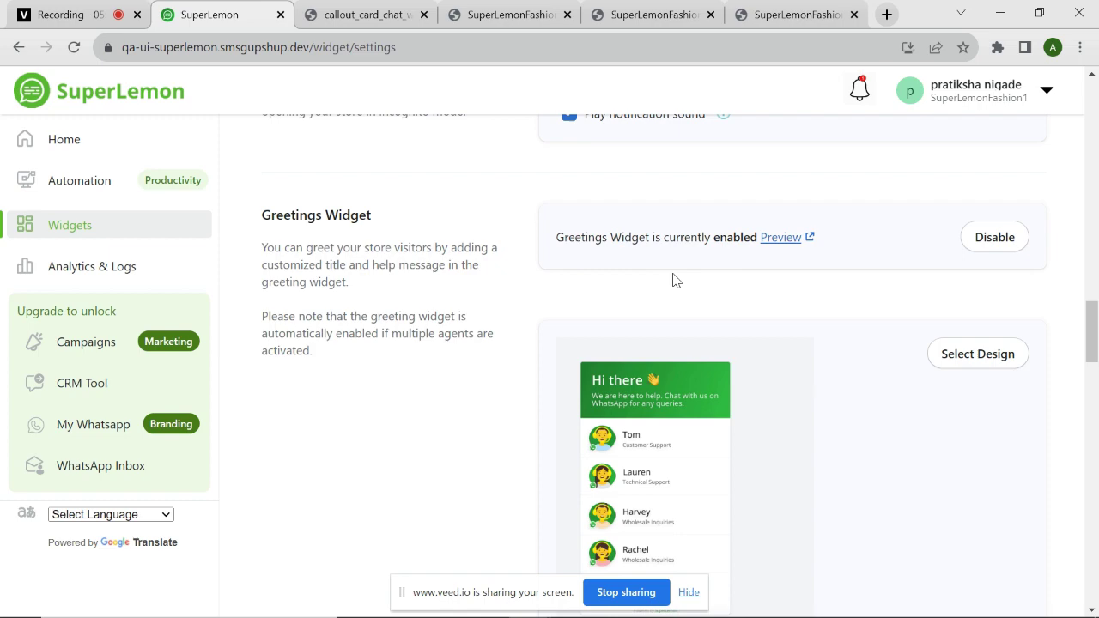
click(775, 240)
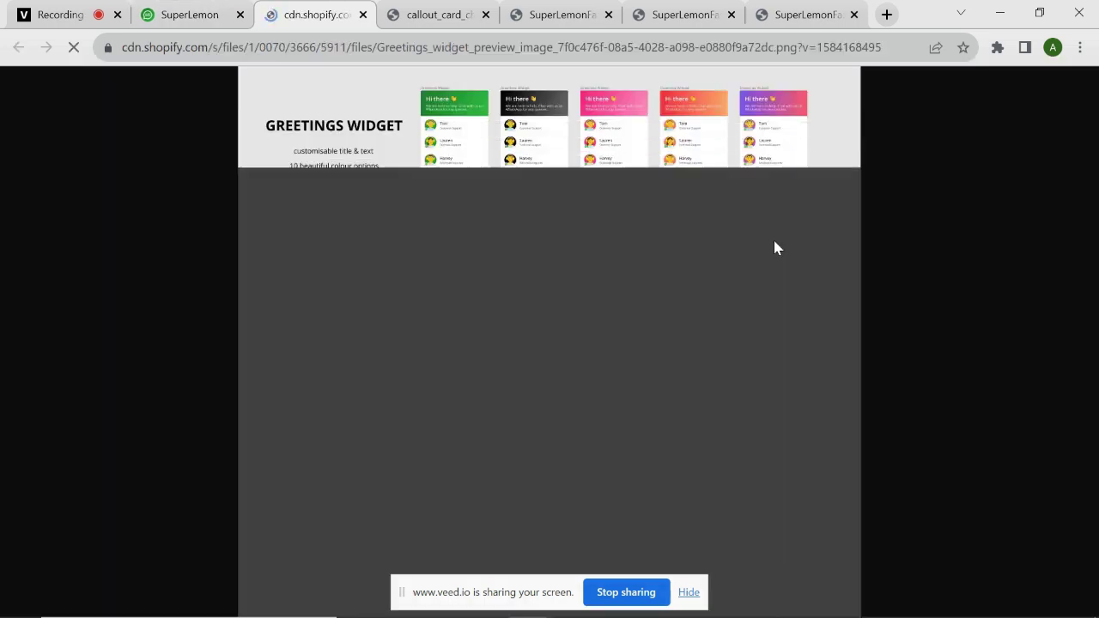
click(487, 120)
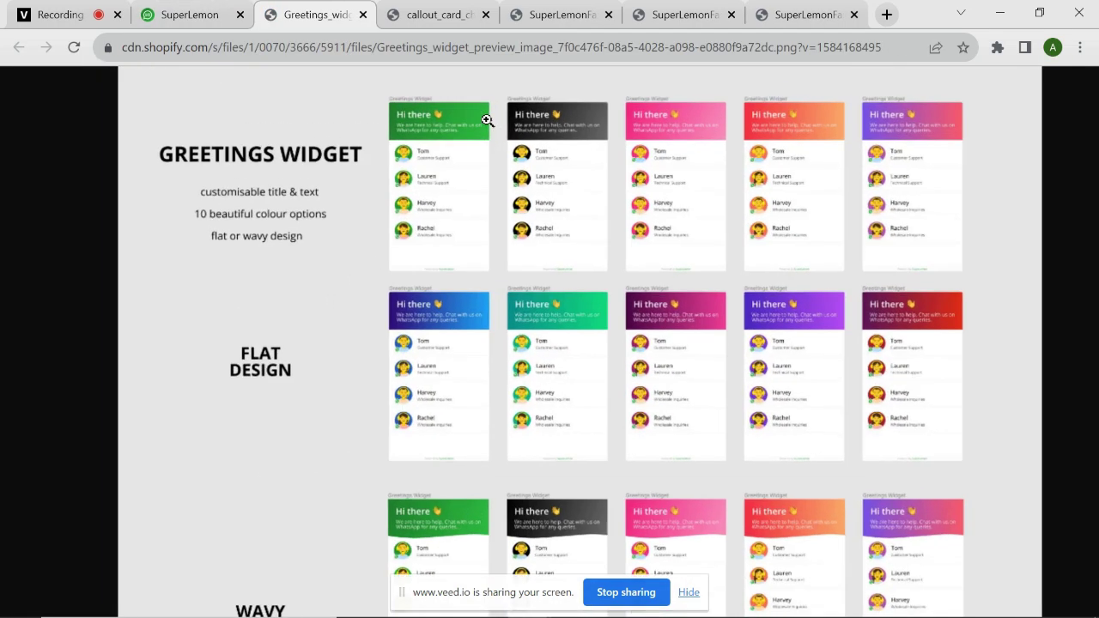
click(487, 120)
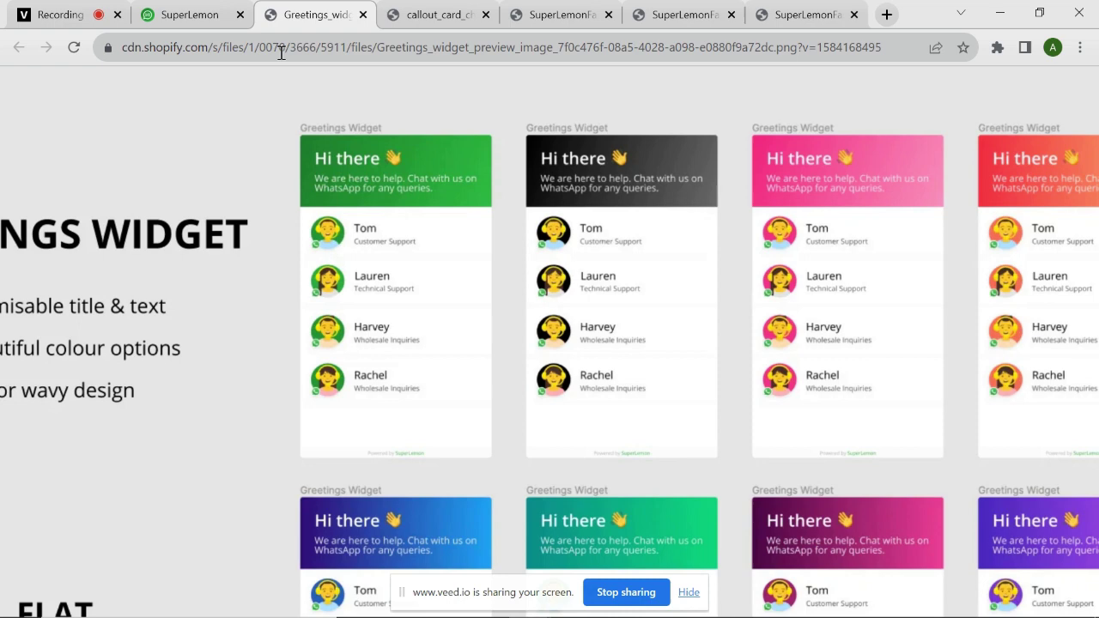
click(206, 10)
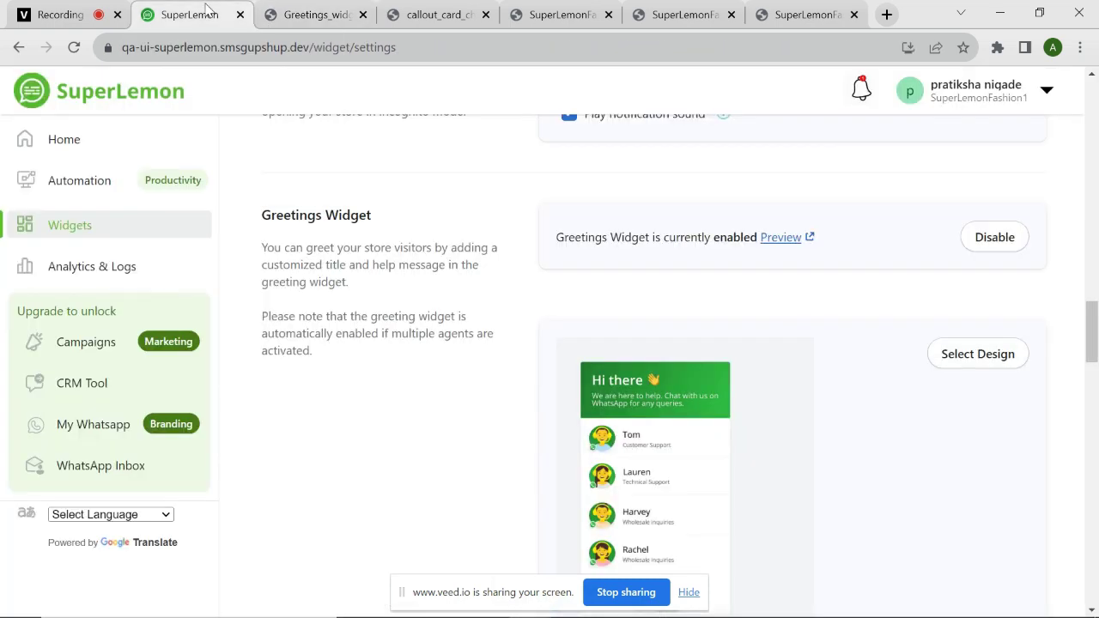
- Browse the customizable and pre-configured templates for the Greetings Widget, and close the template selection
scroll(686, 318, down, 4)
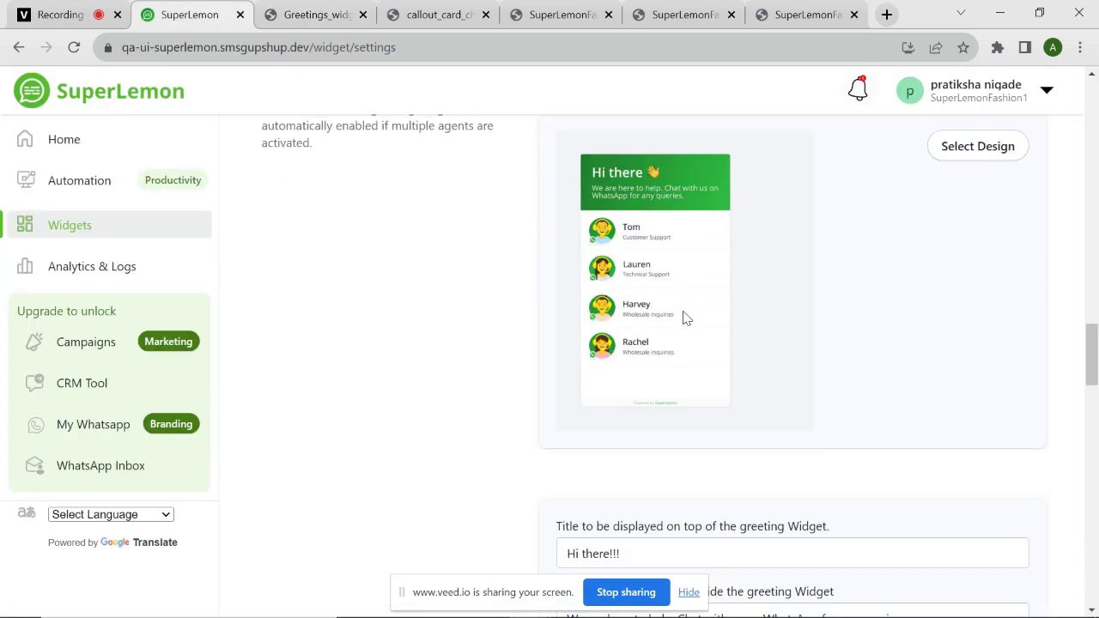
scroll(693, 316, down, 1)
scroll(684, 317, up, 3)
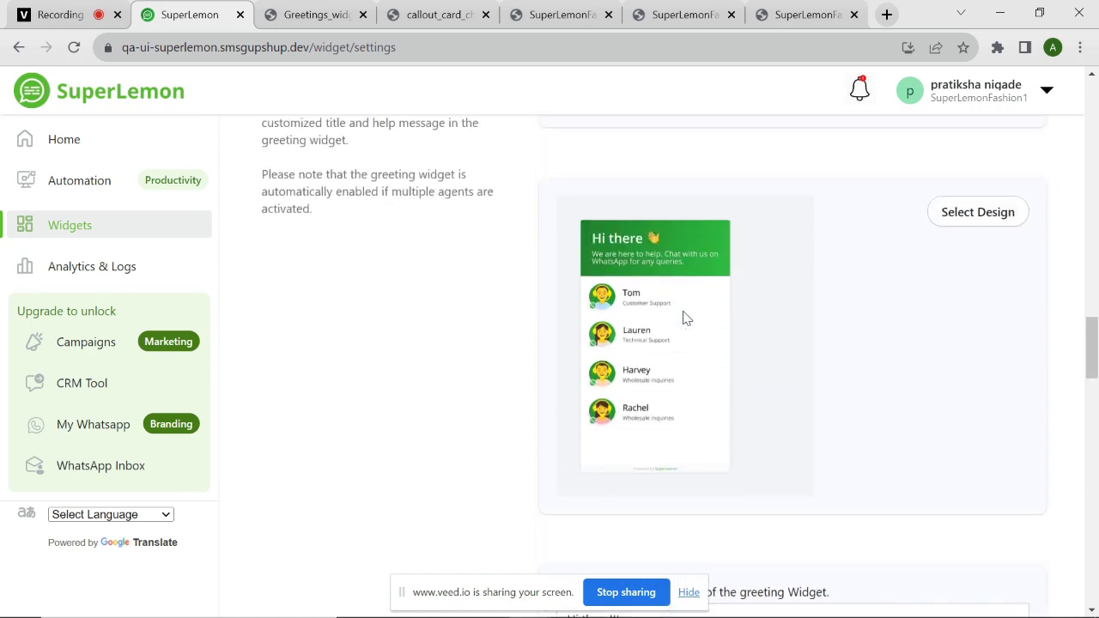
click(984, 239)
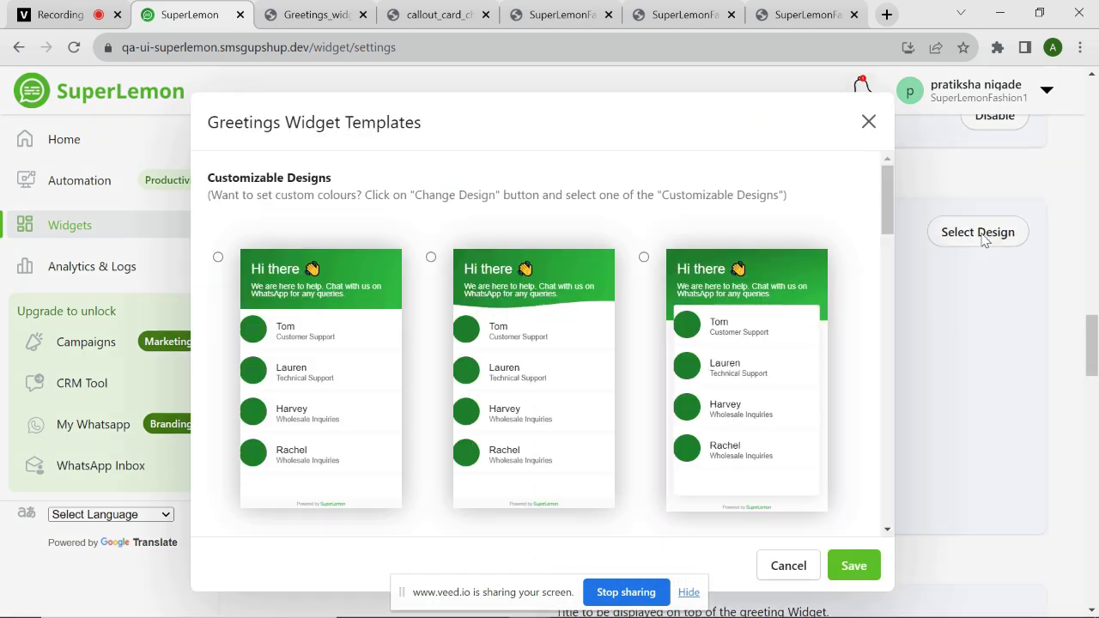
scroll(432, 364, down, 4)
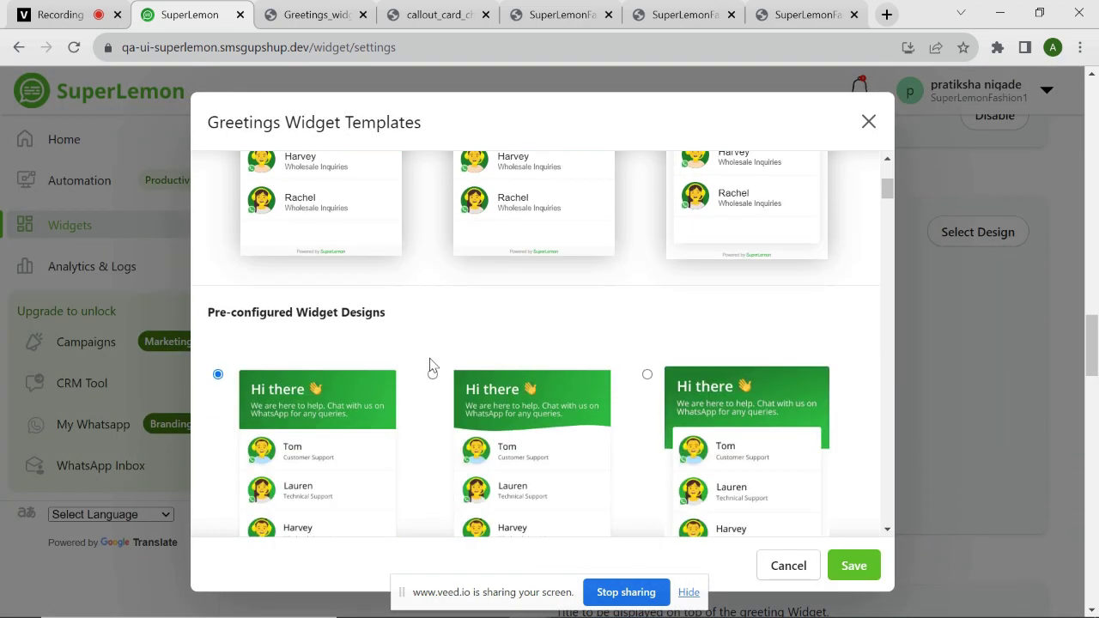
key(Escape)
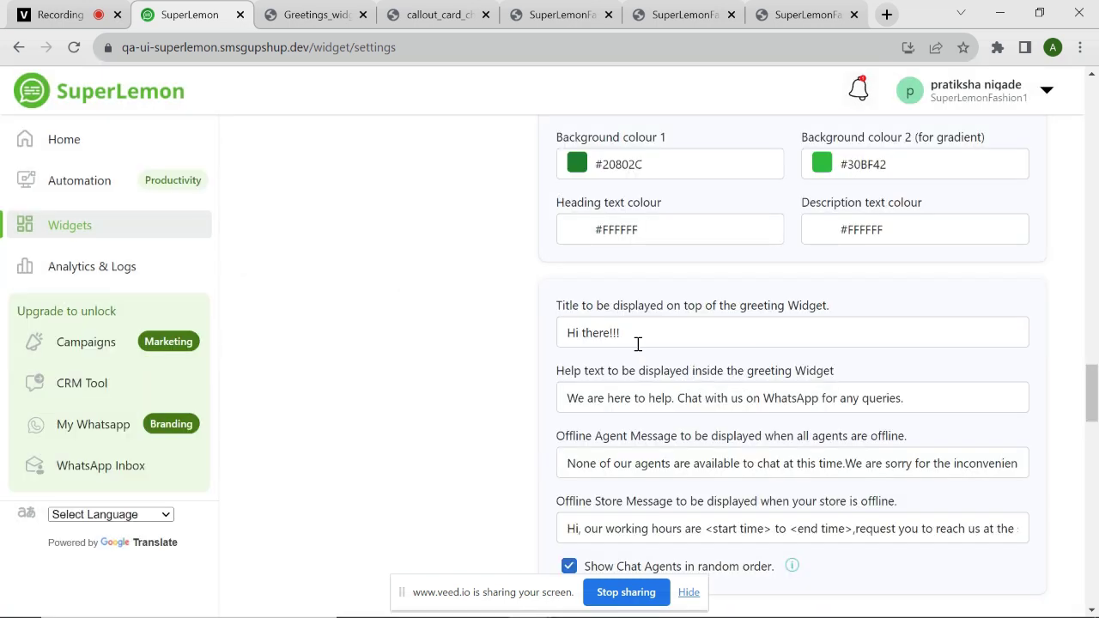
- Set the greeting widget's title to "Hello!" and its help text to "We are here to help. Chat with us on WhatsApp.", and save the settings
click(637, 340)
key(BackSpace)
key(BackSpace)
key(BackSpace)
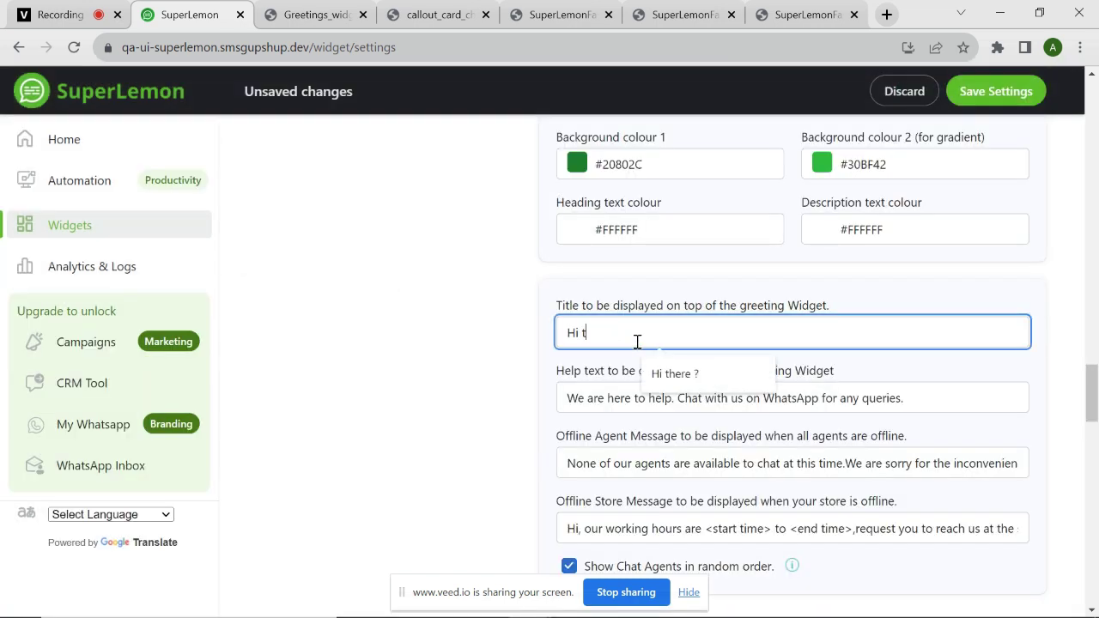
key(BackSpace)
key(BackSpace)
text(Hello!)
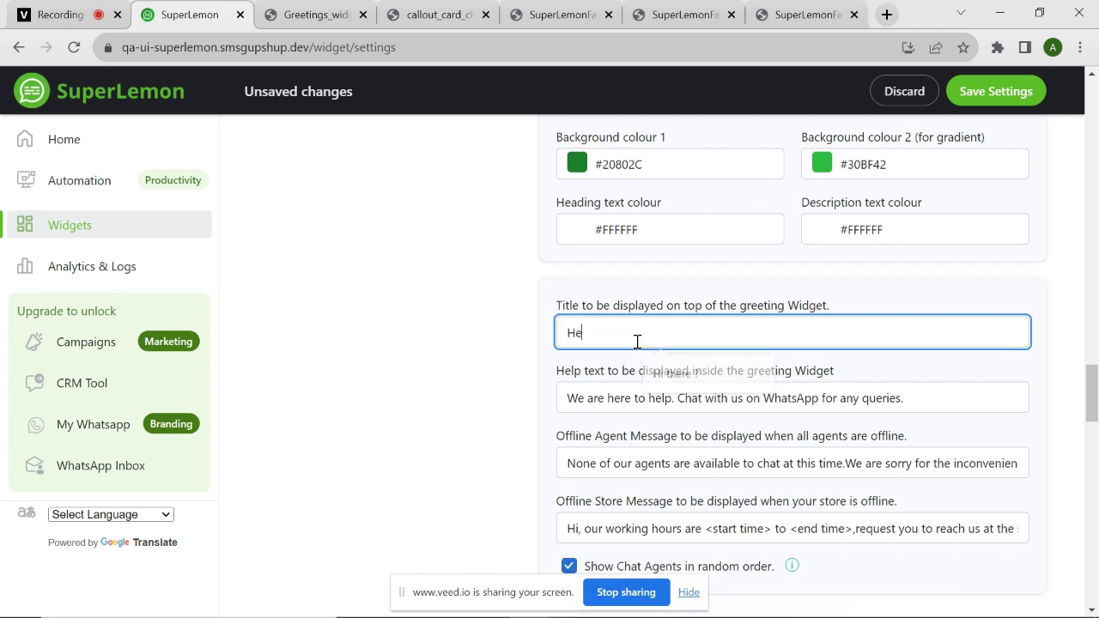
click(614, 399)
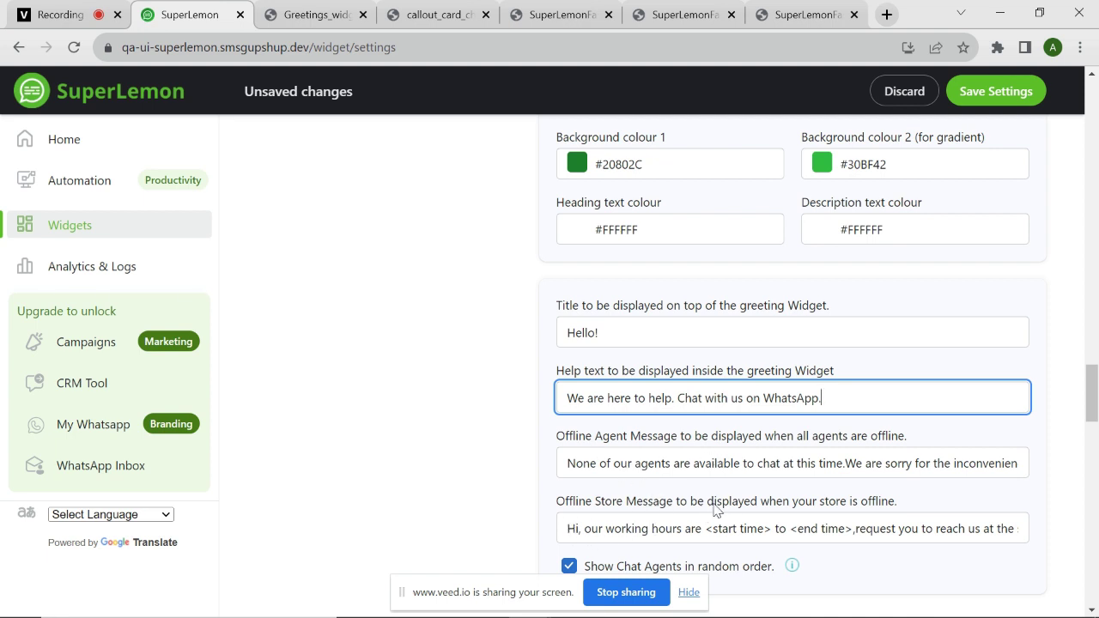
click(991, 93)
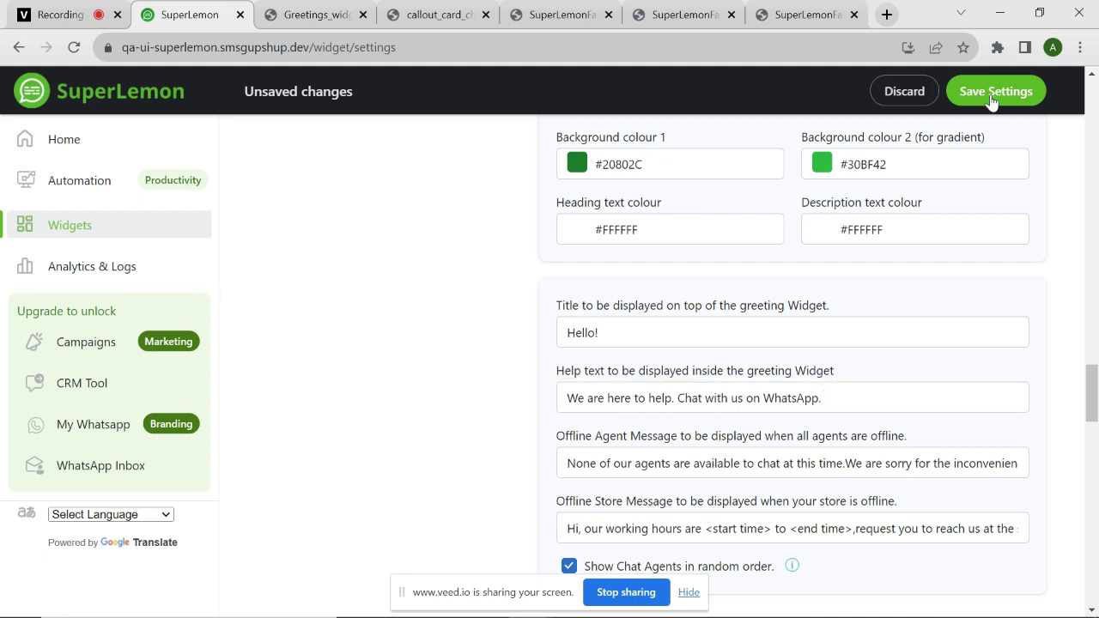
- Review the offline messages and the Chat Button Display & Position settings for mobile and desktop, including channels, side and offsets
scroll(681, 349, down, 1)
scroll(681, 348, down, 1)
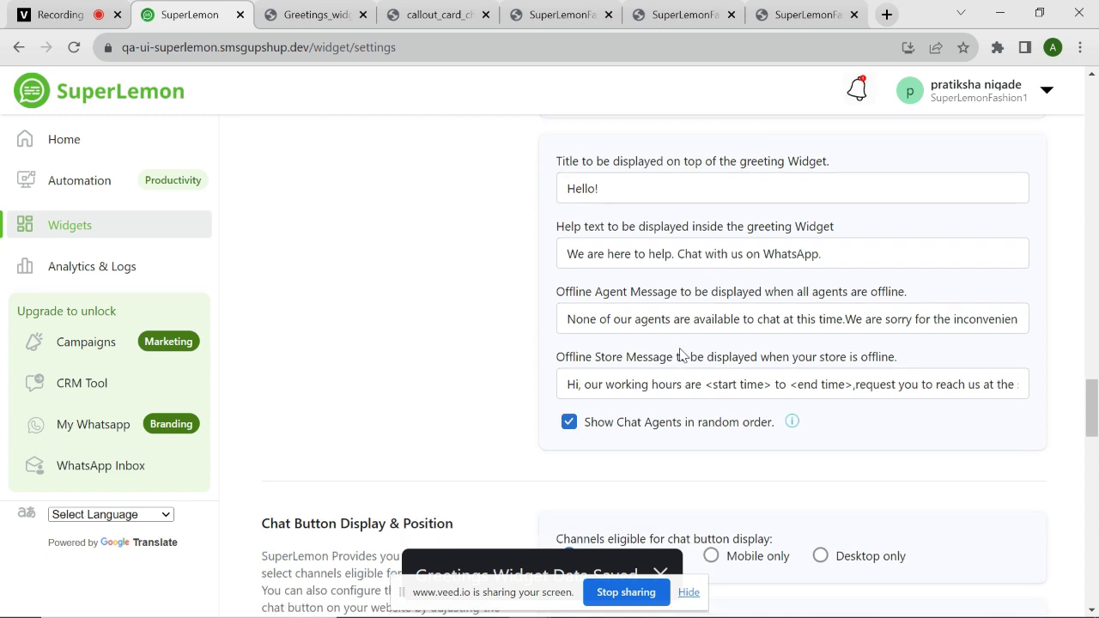
scroll(680, 353, down, 2)
scroll(680, 354, down, 1)
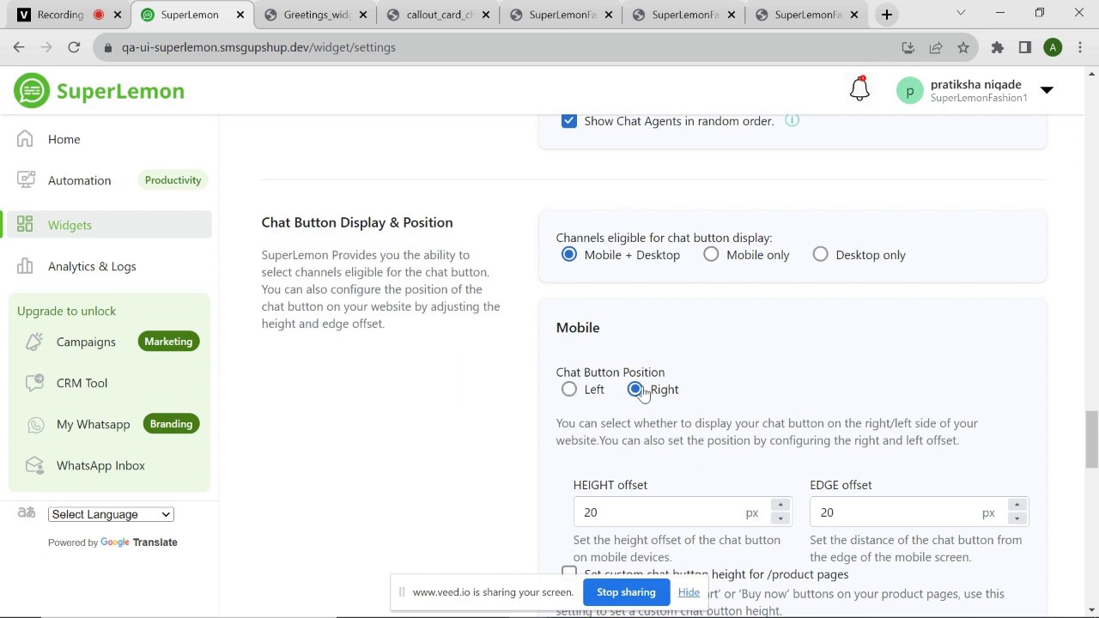
scroll(636, 391, down, 1)
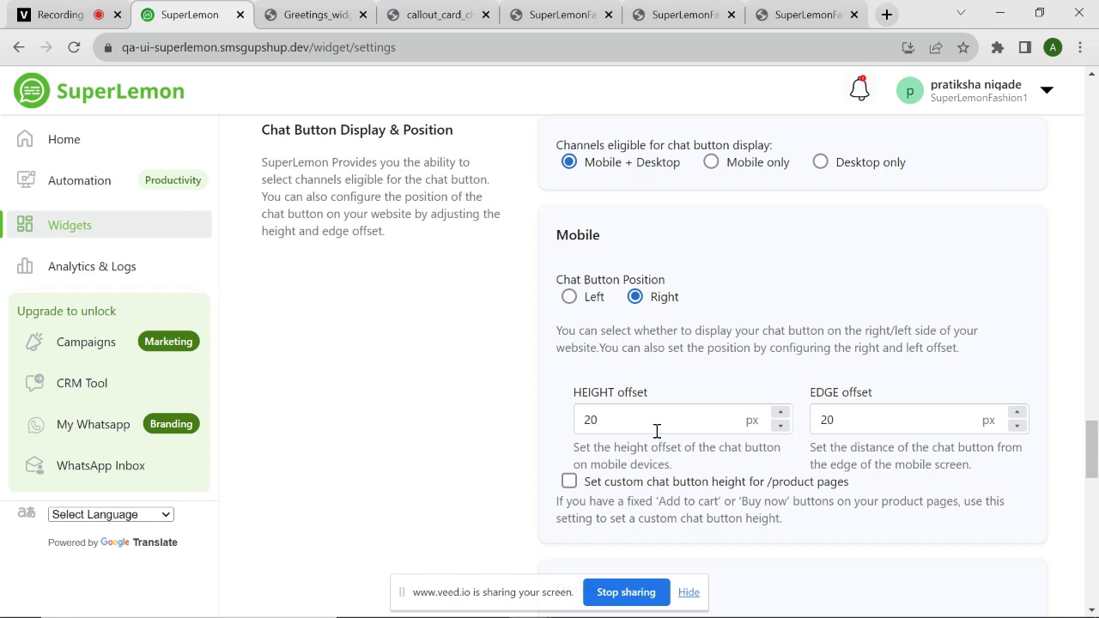
scroll(563, 330, down, 4)
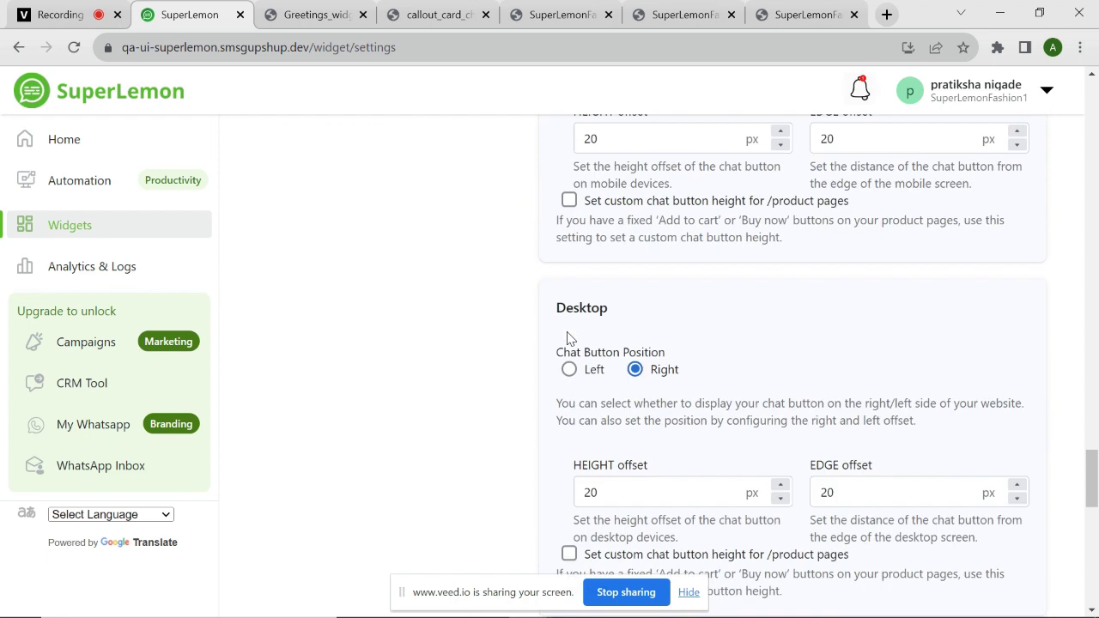
scroll(655, 328, down, 3)
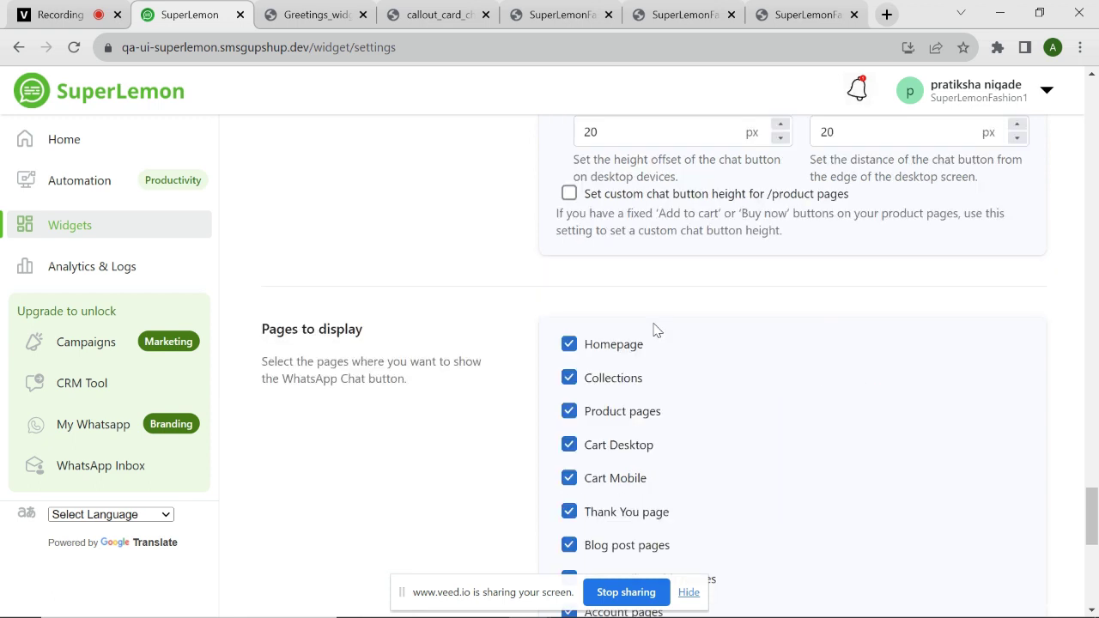
scroll(655, 328, up, 6)
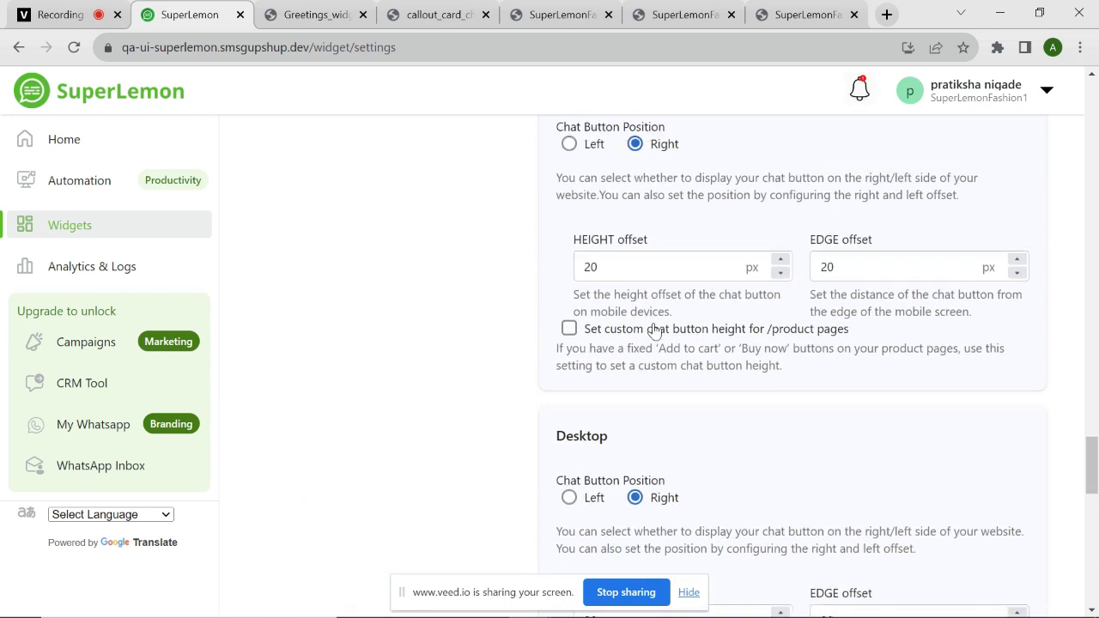
scroll(655, 323, up, 1)
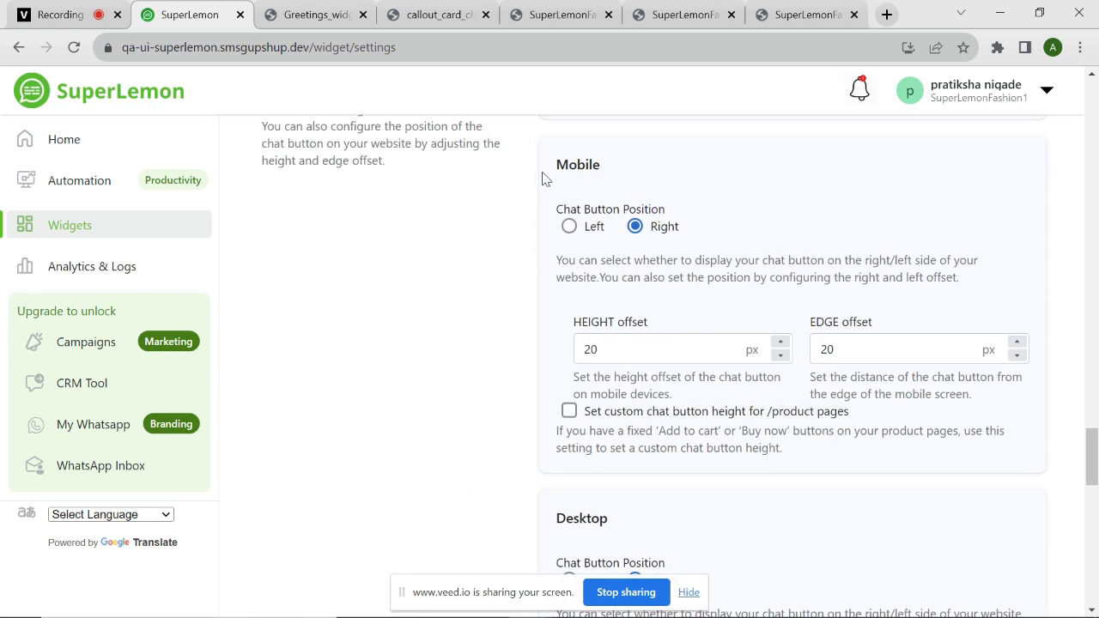
scroll(655, 323, down, 2)
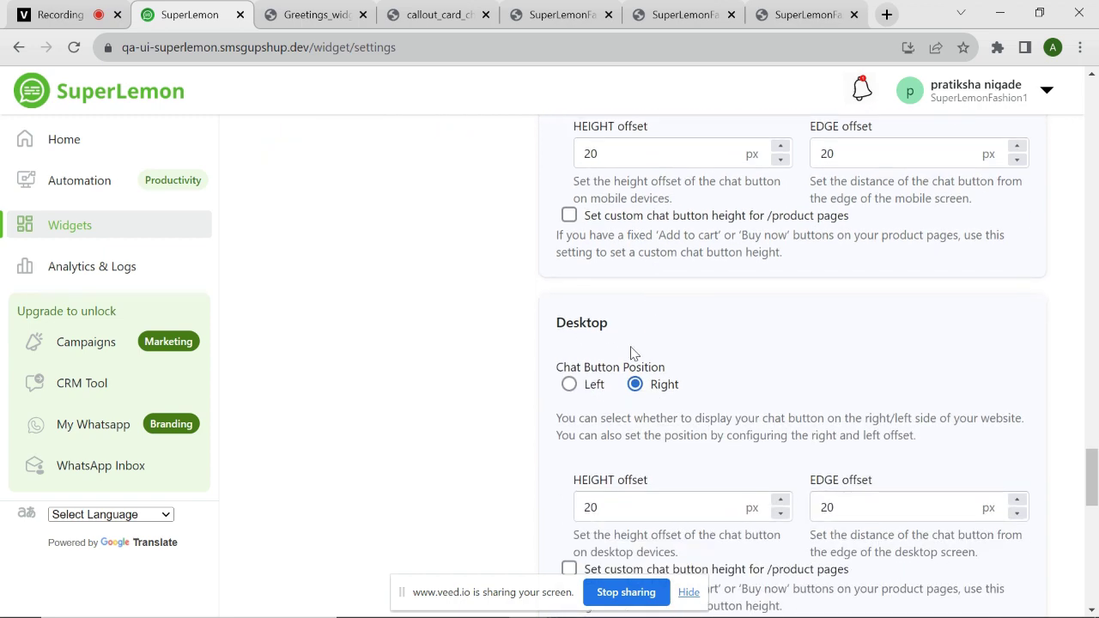
- Exclude Collections, Cart Desktop, Cart Mobile, Thank You, Blog post, URLs ending with /pages and Account pages from the chat button's pages, and save
scroll(630, 349, down, 2)
scroll(631, 349, down, 3)
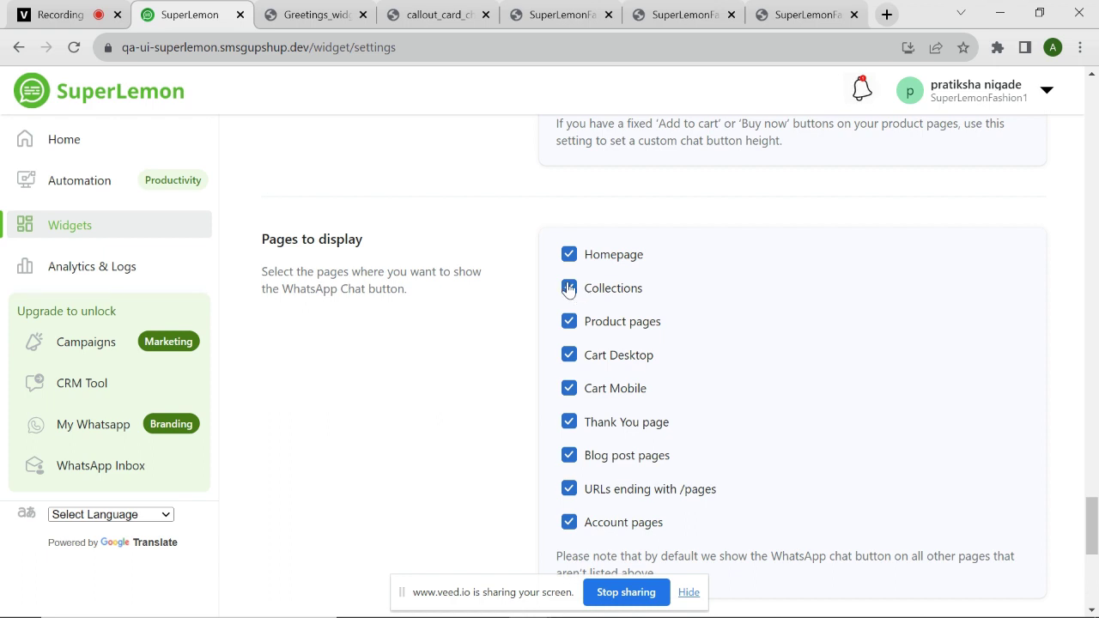
click(570, 289)
click(568, 361)
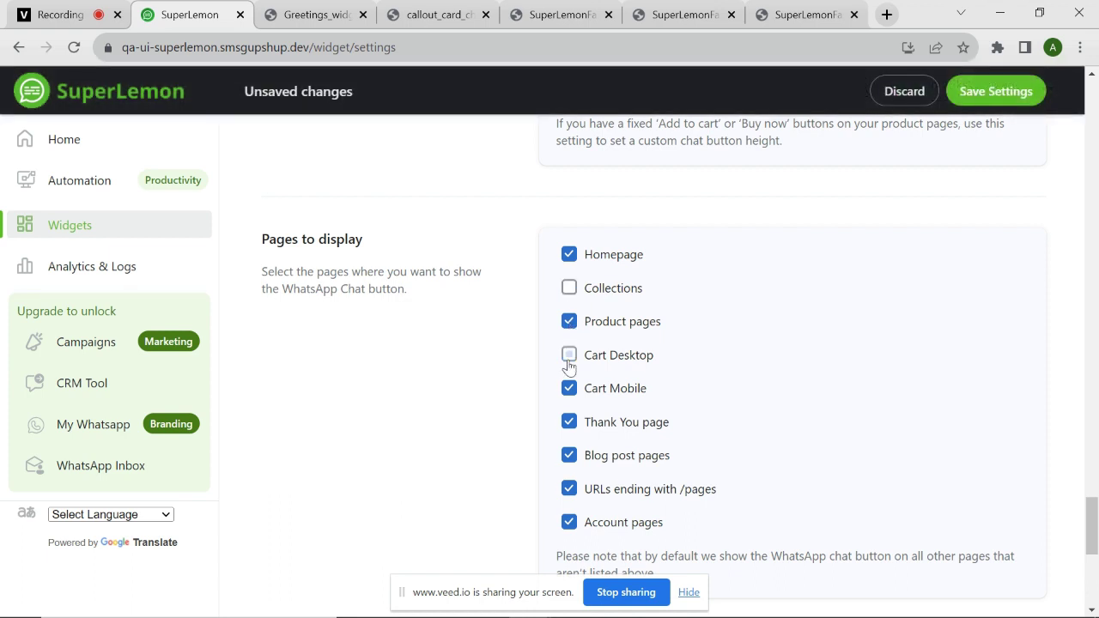
click(570, 389)
click(570, 424)
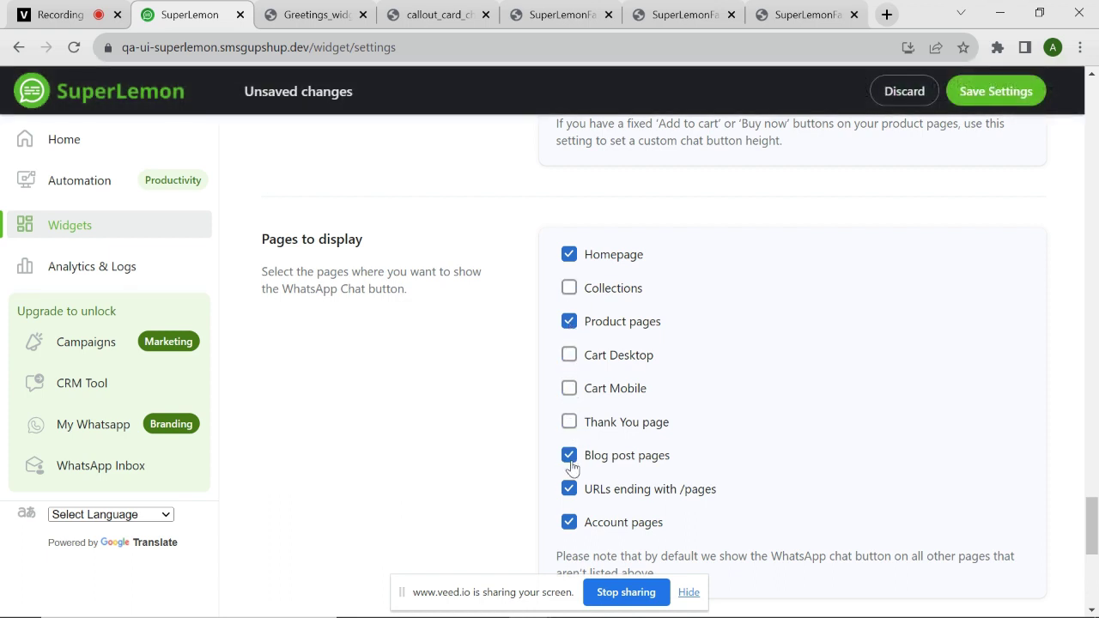
click(569, 458)
drag(573, 506, 569, 521)
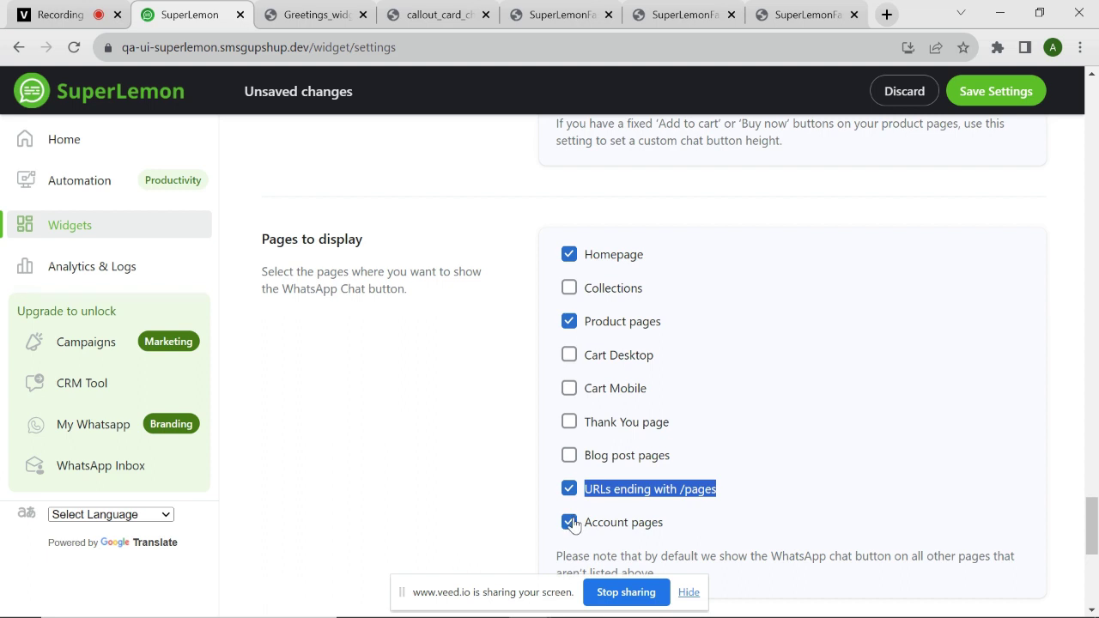
click(569, 521)
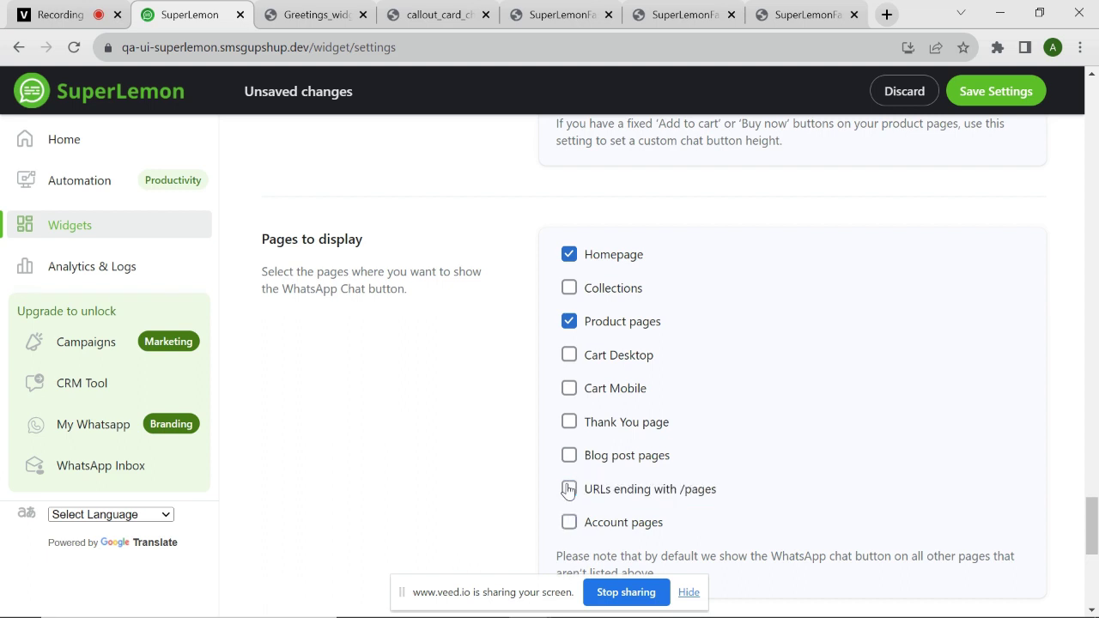
click(1002, 92)
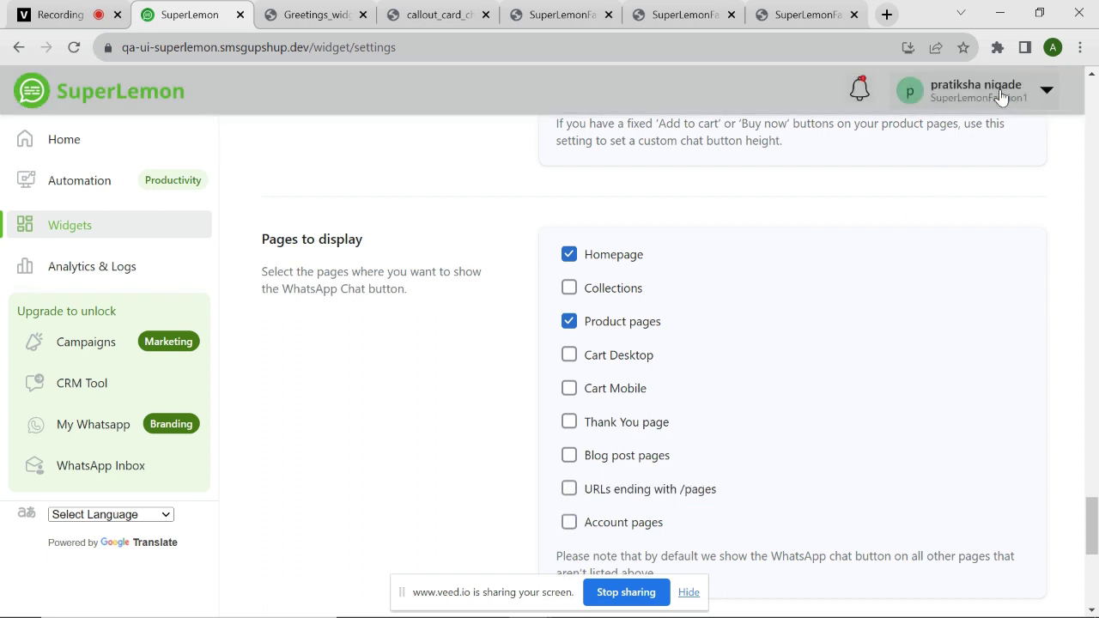